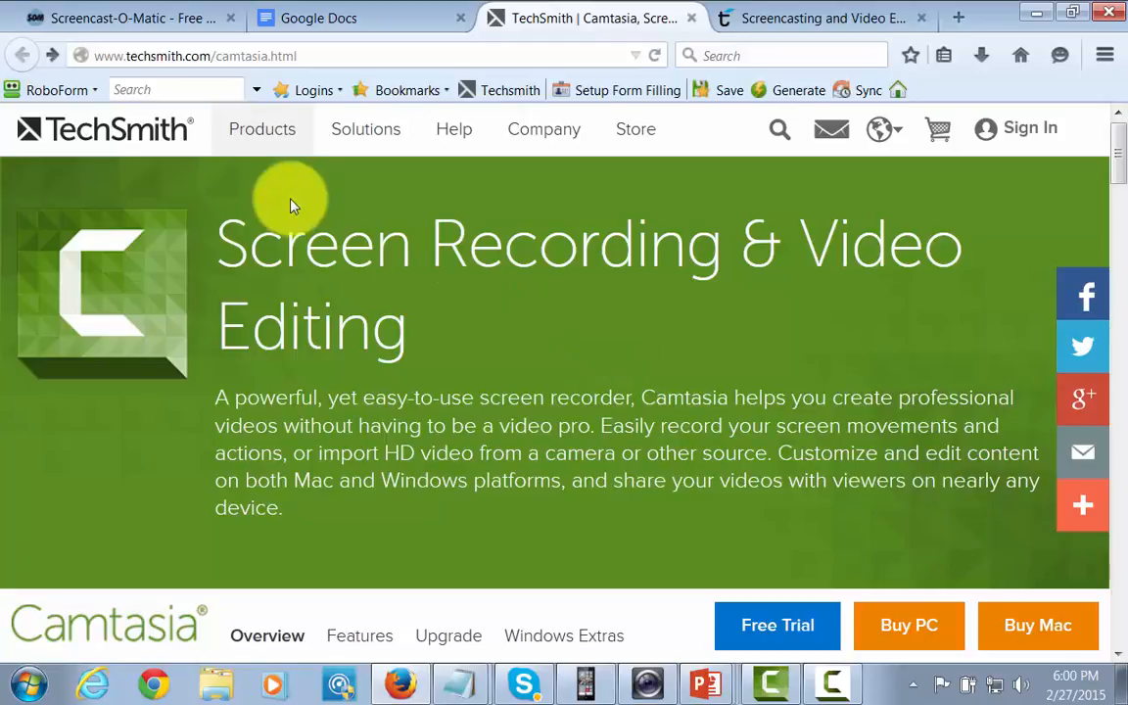
Step: Look over the Screencast-O-Matic home page and its recording options
click(125, 17)
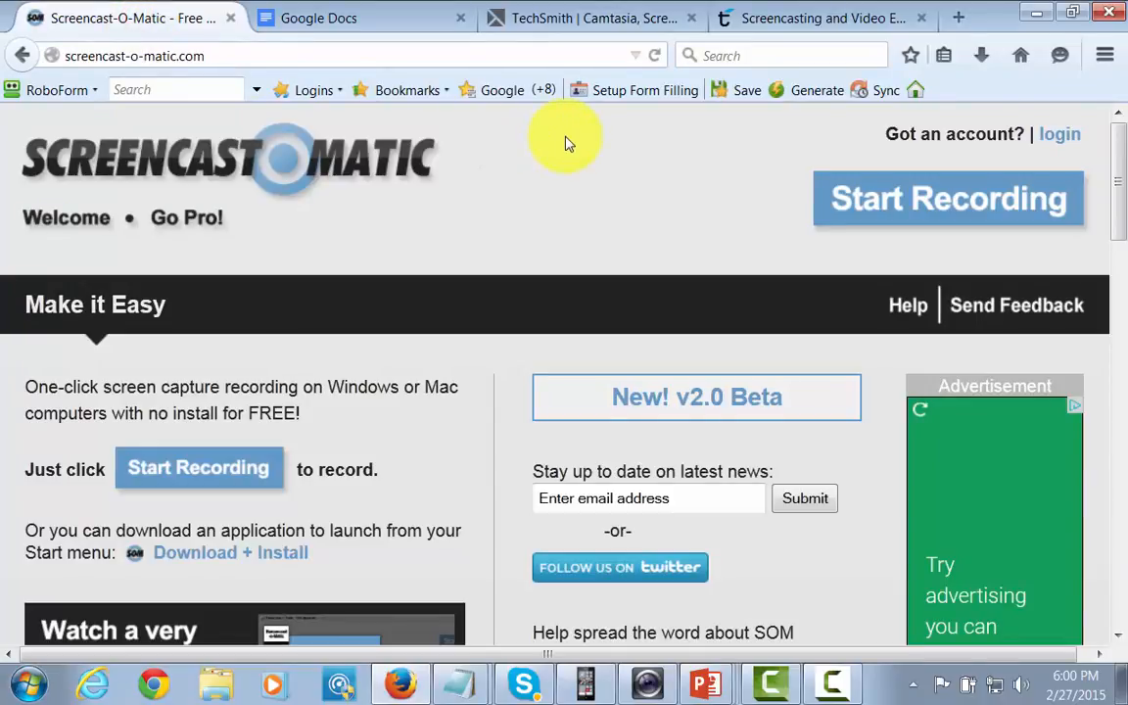
click(598, 193)
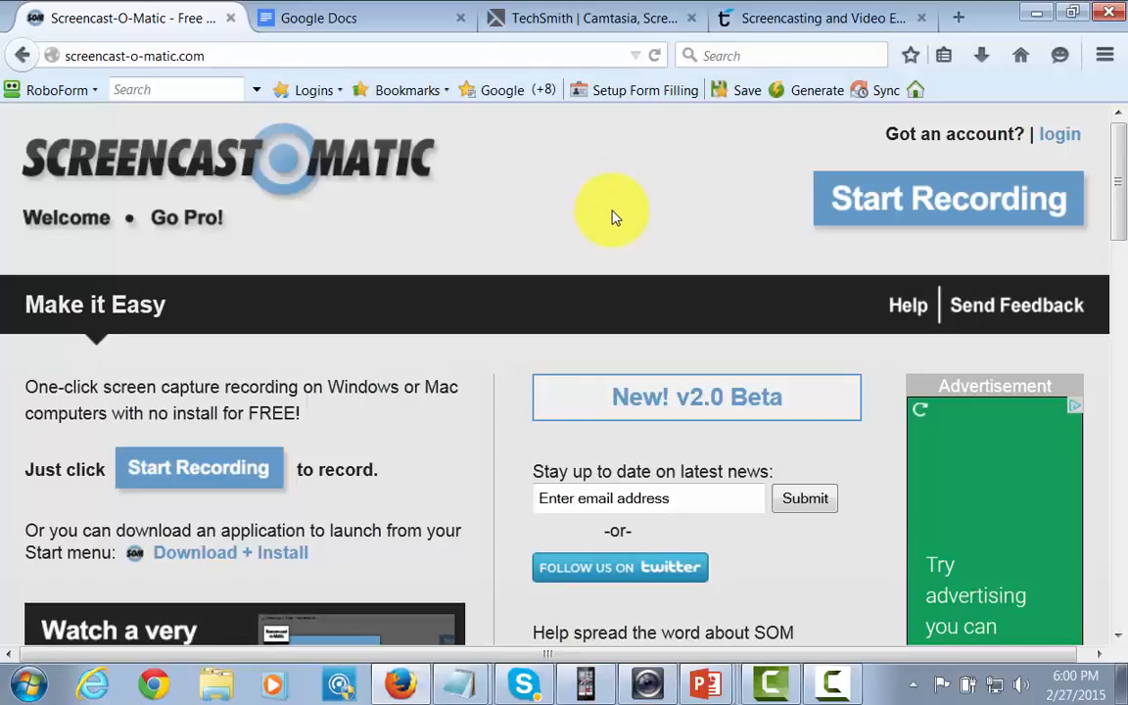
scroll(612, 215, down, 2)
scroll(630, 283, down, 1)
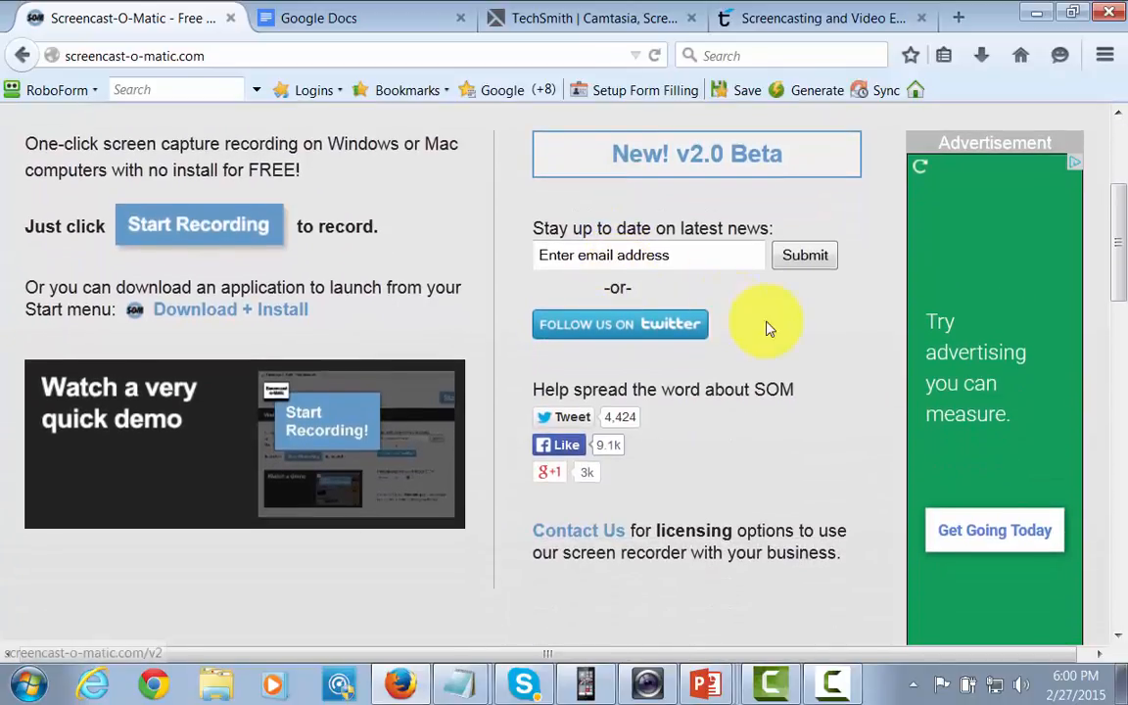
scroll(767, 328, up, 3)
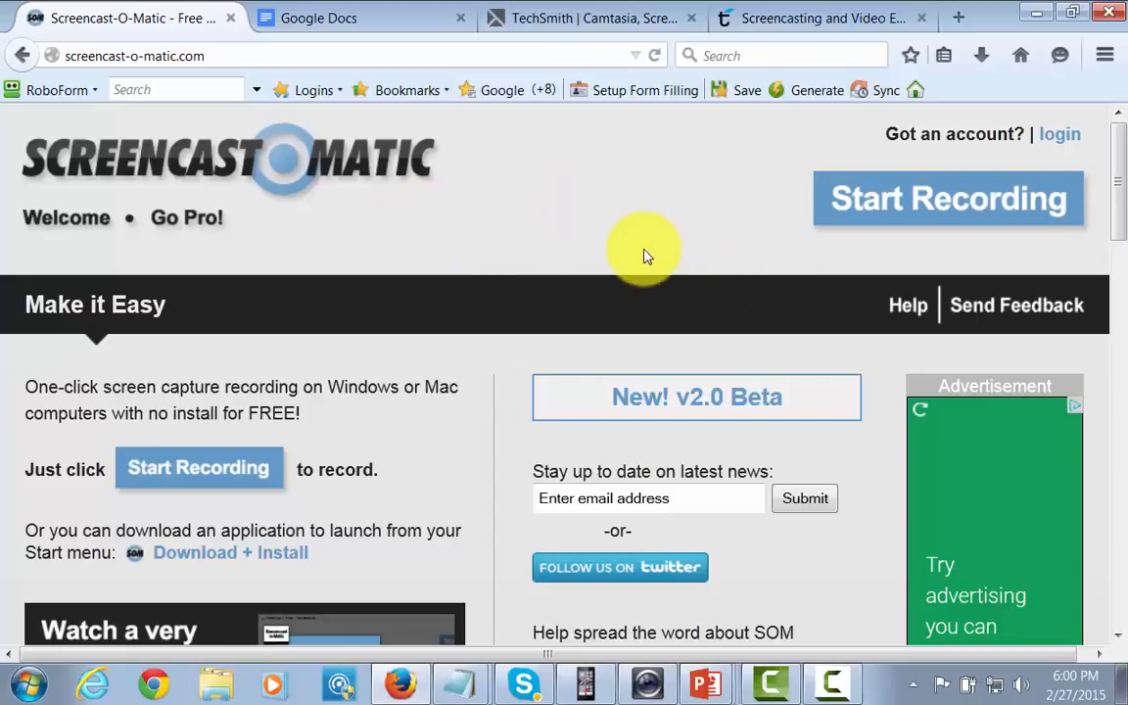
Step: Go from the Google Docs home page to the Google Slides home page
click(360, 16)
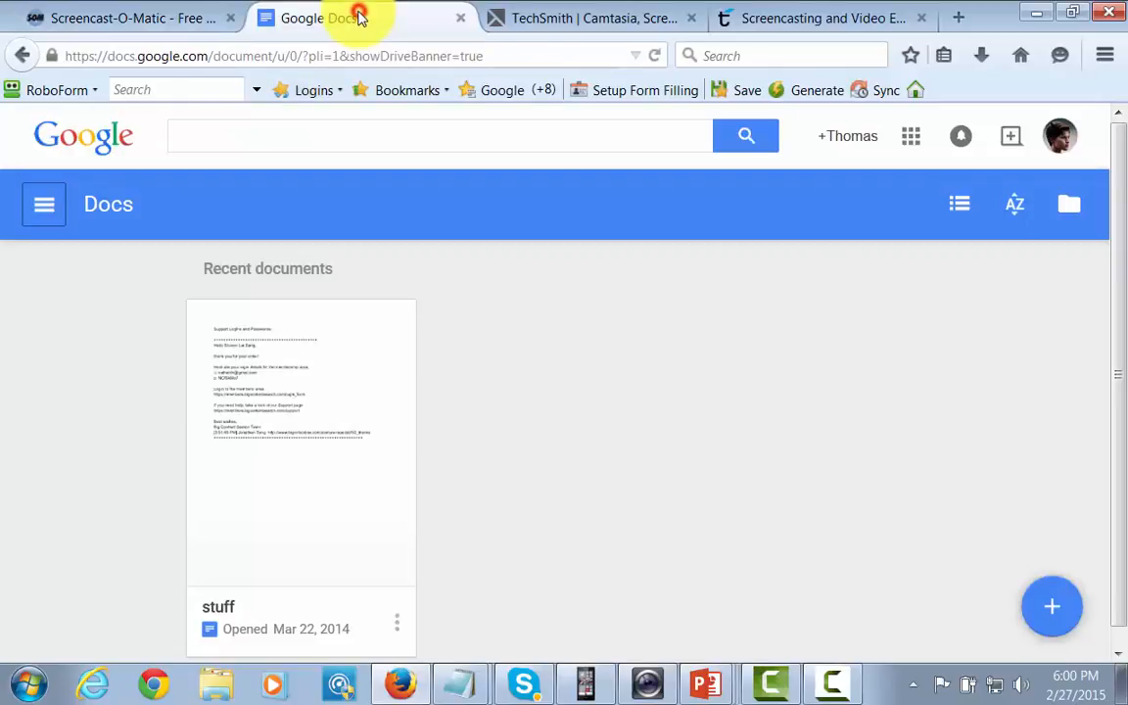
click(46, 209)
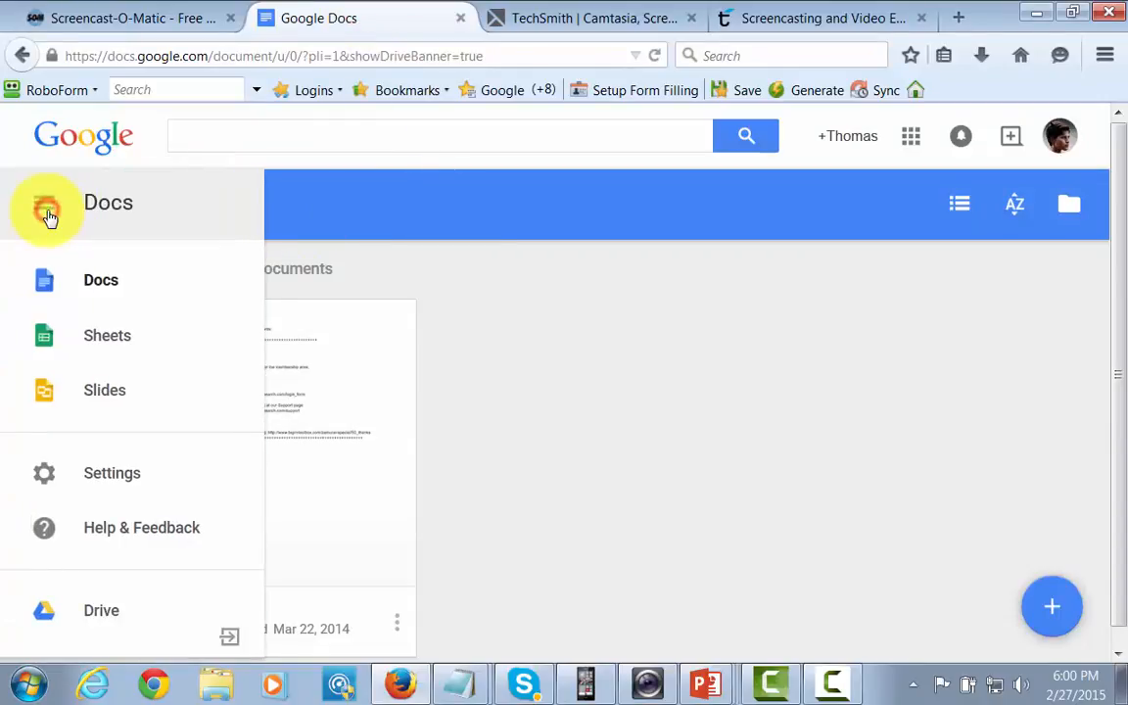
click(104, 395)
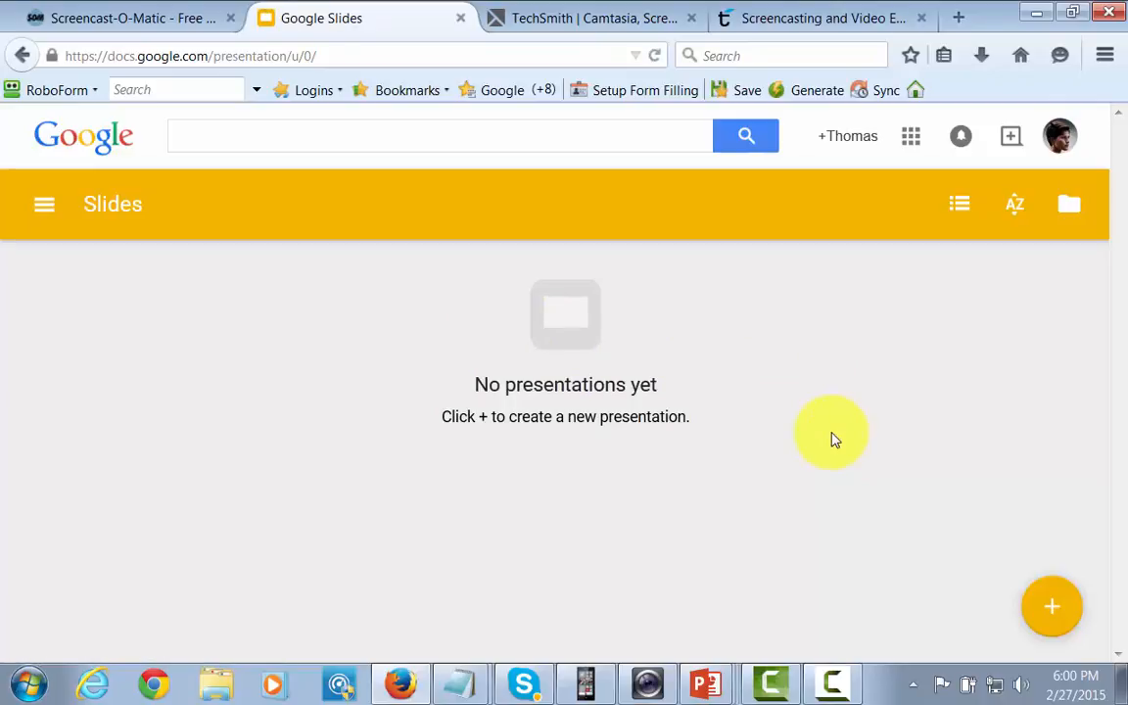
Step: Return to the Screencast-O-Matic site and open its screen recorder page to start recording
click(146, 21)
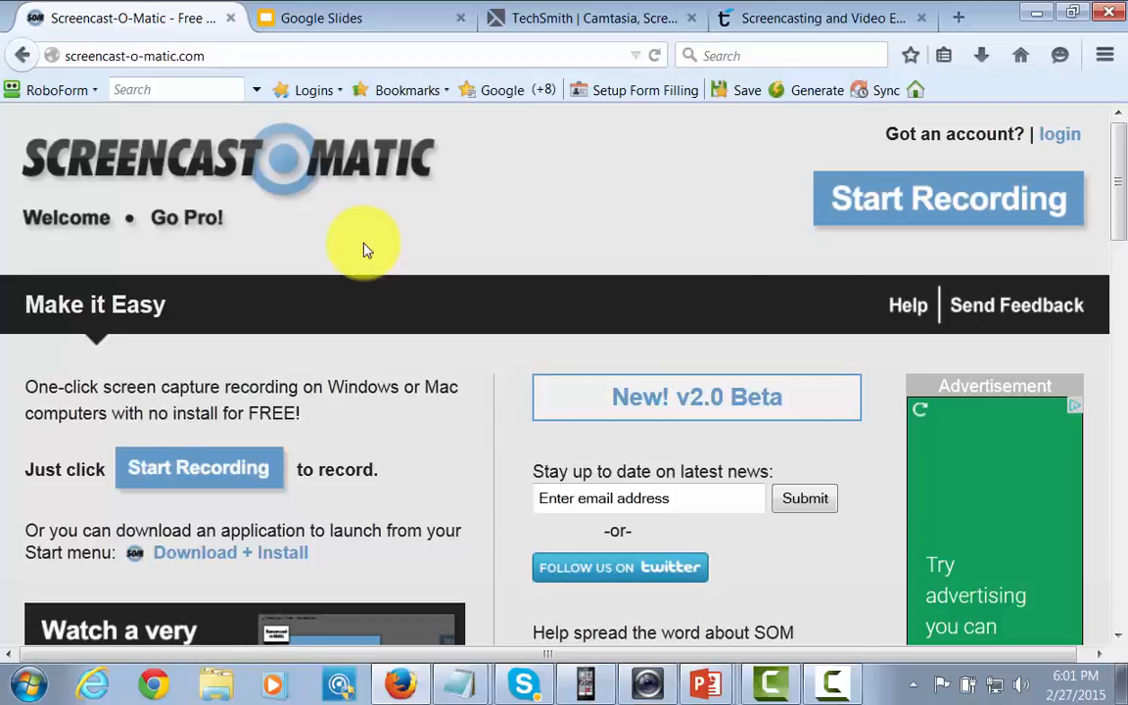
scroll(362, 250, down, 10)
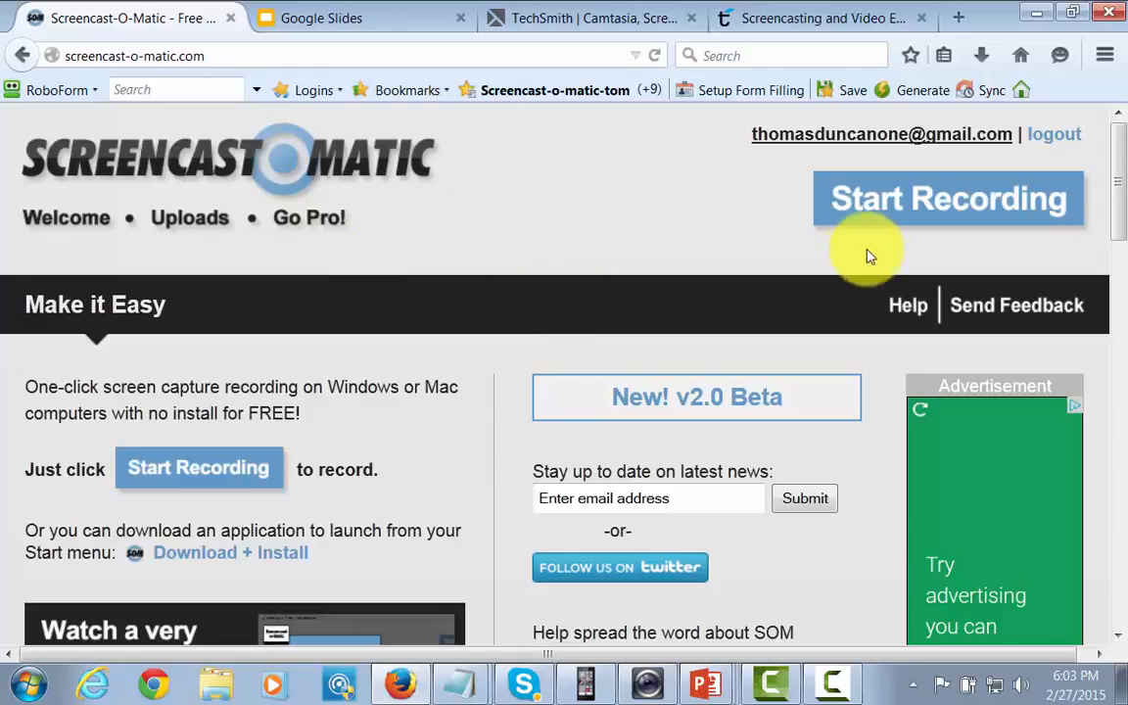
click(877, 206)
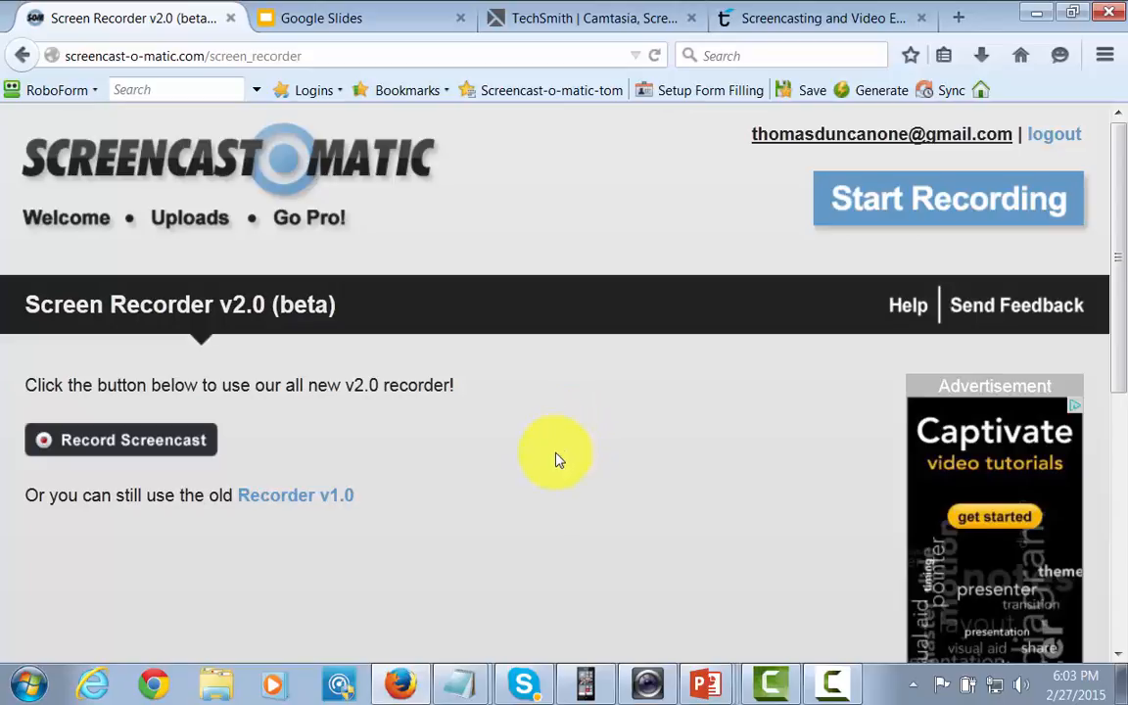
Step: Request a new screencast on the Screen Recorder v2.0 page and download the recorder launcher
click(358, 16)
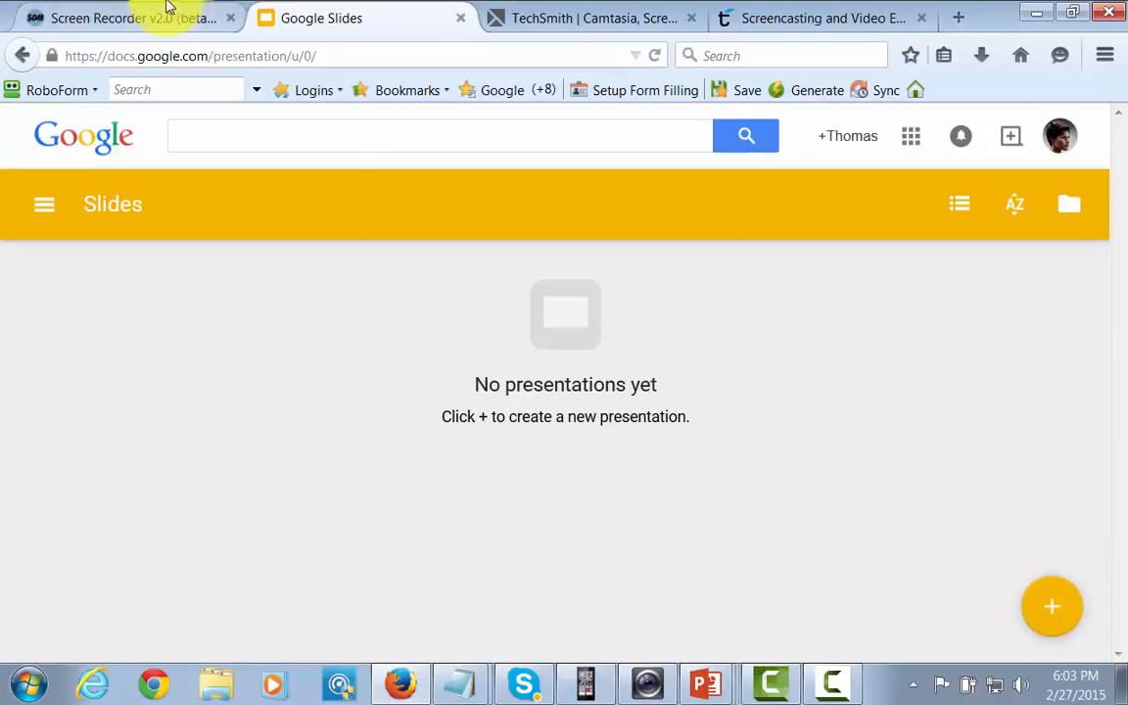
click(118, 9)
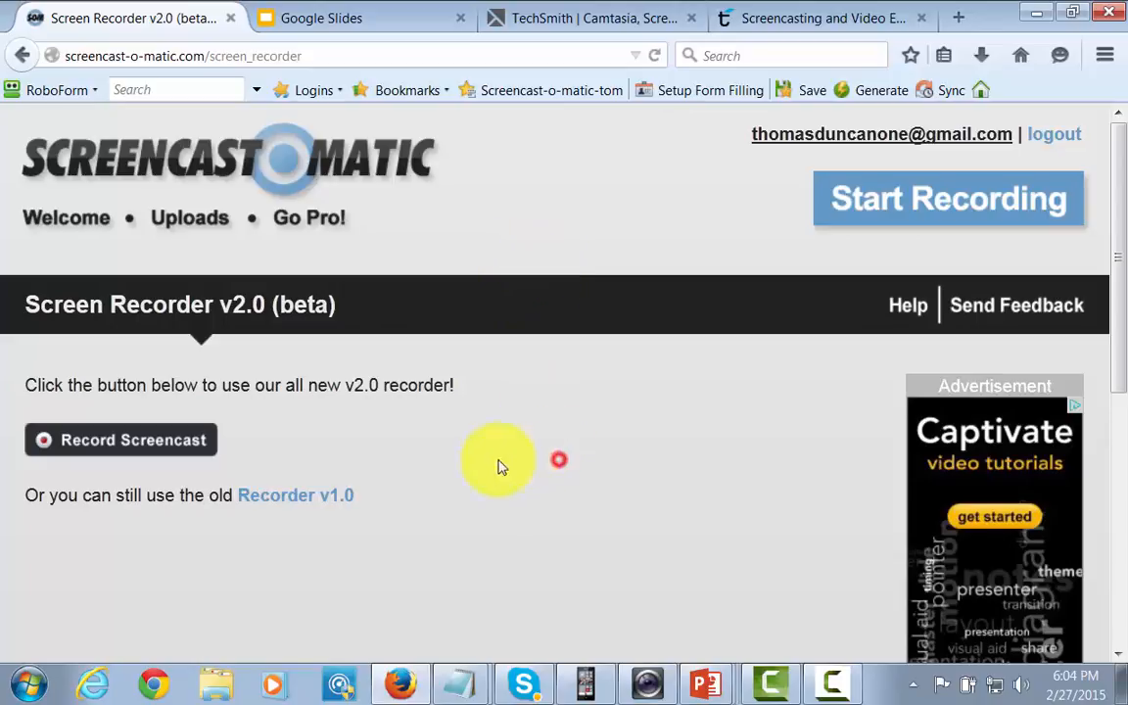
click(179, 452)
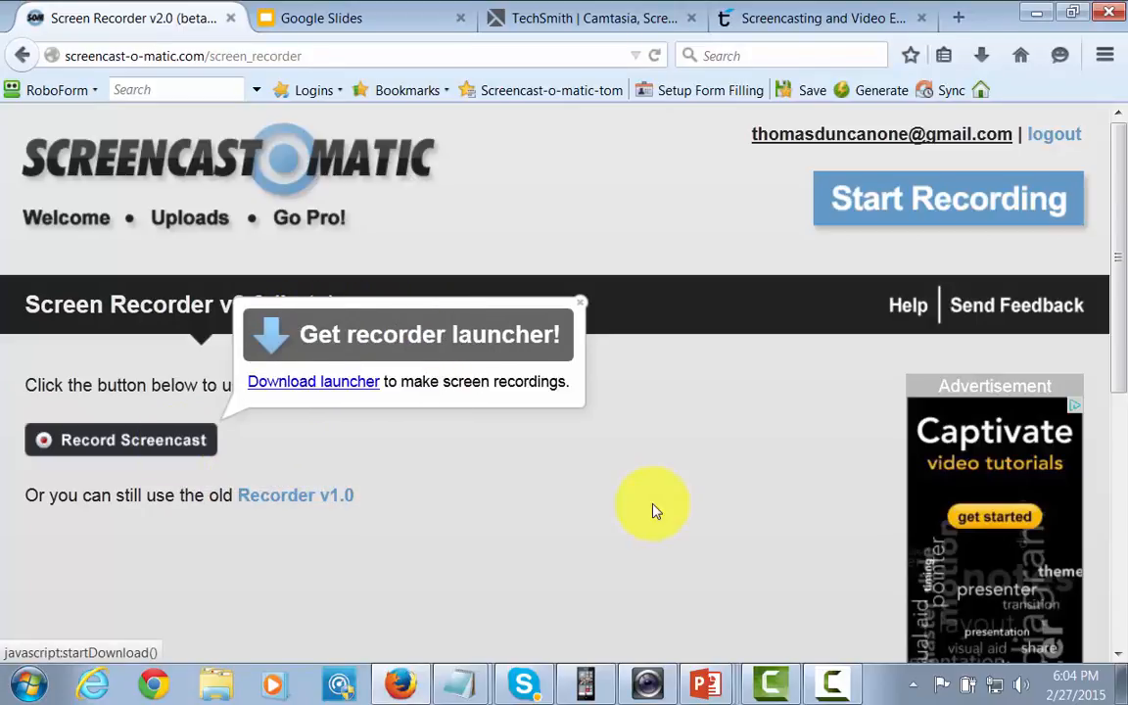
click(318, 386)
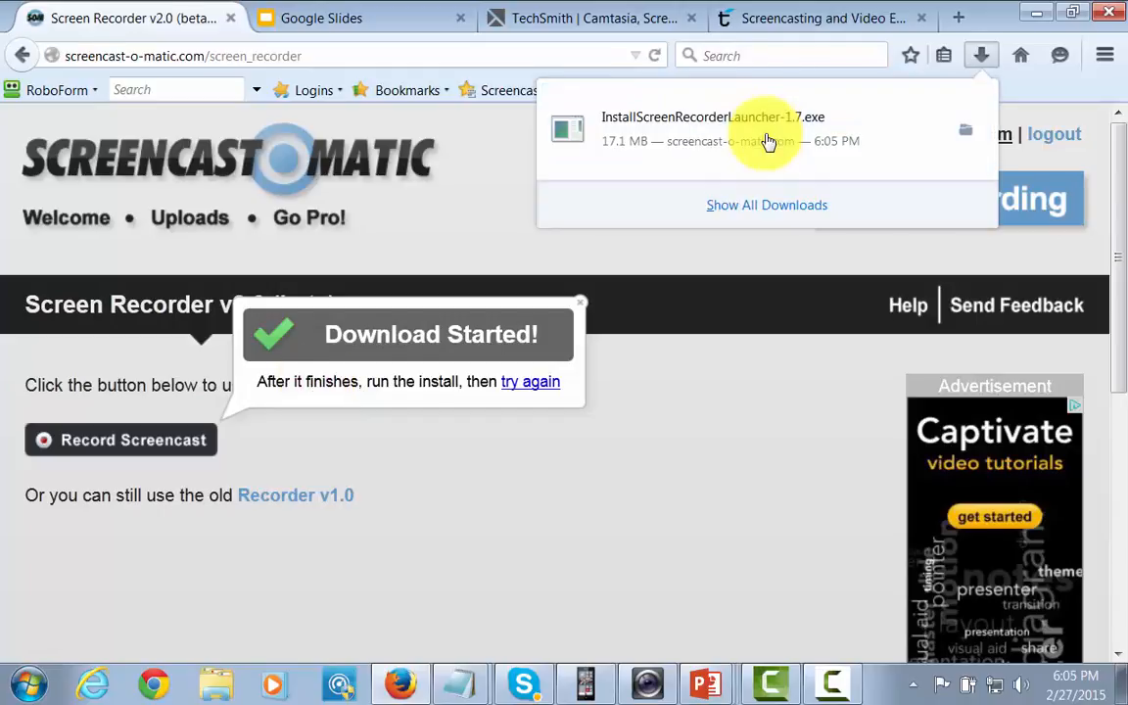
Step: Run the downloaded InstallScreenRecorderLauncher-1.7.exe and complete the launcher installation
click(720, 149)
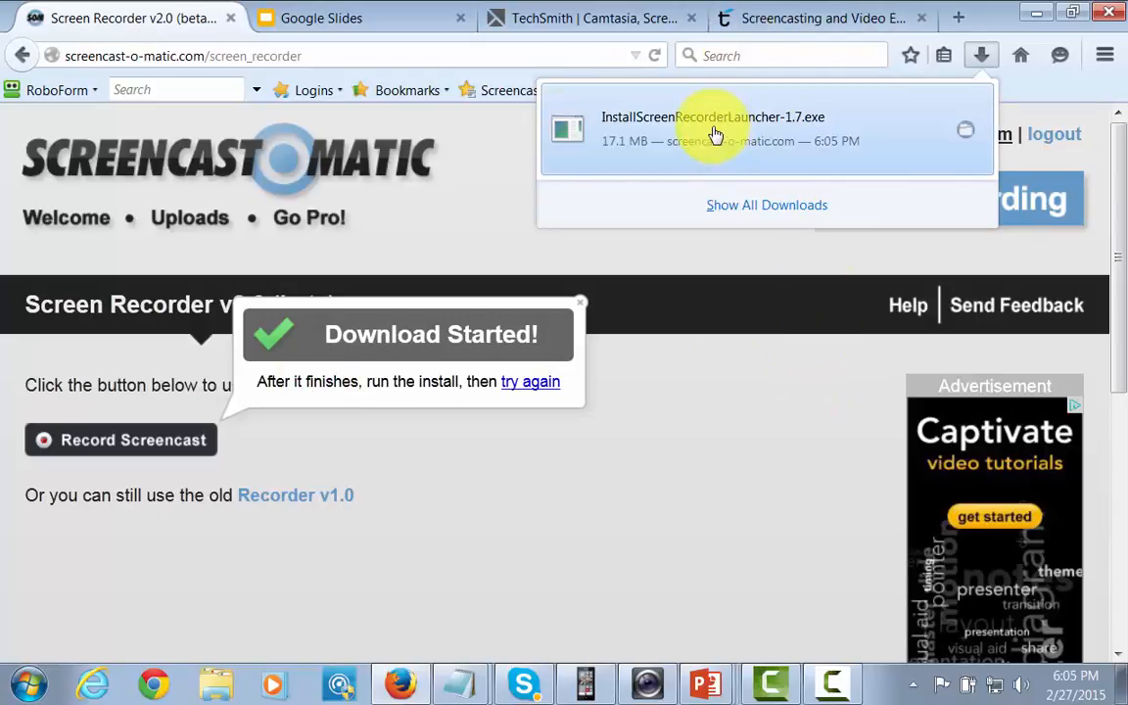
click(715, 135)
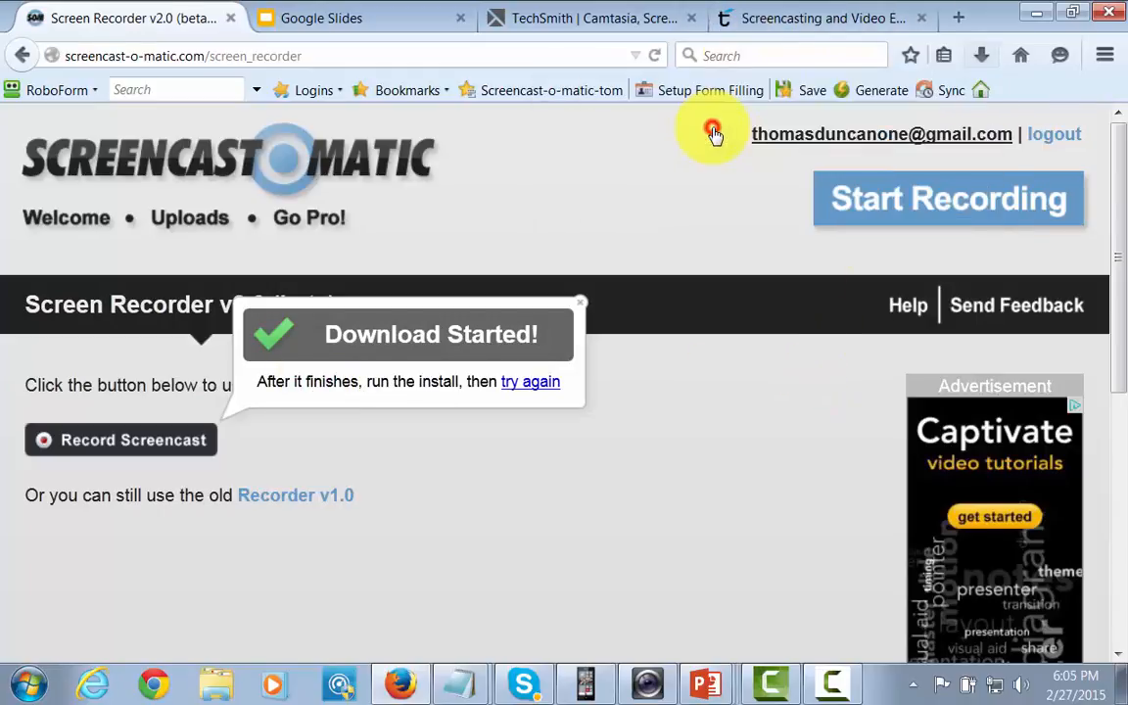
click(619, 368)
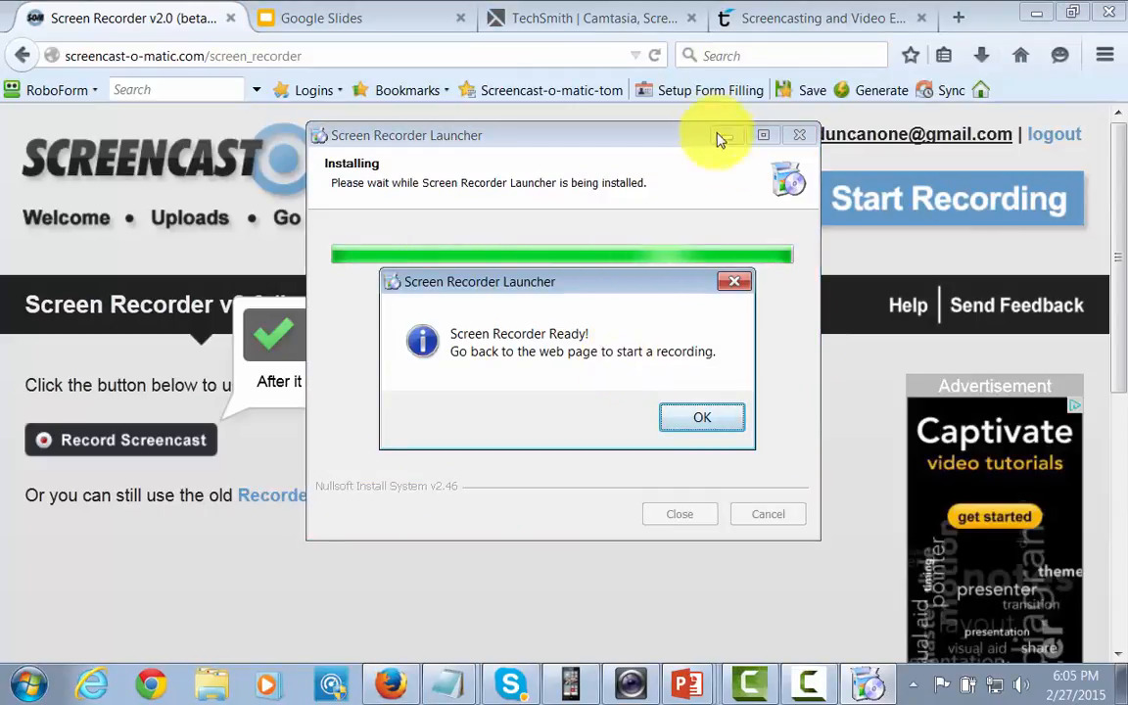
click(690, 423)
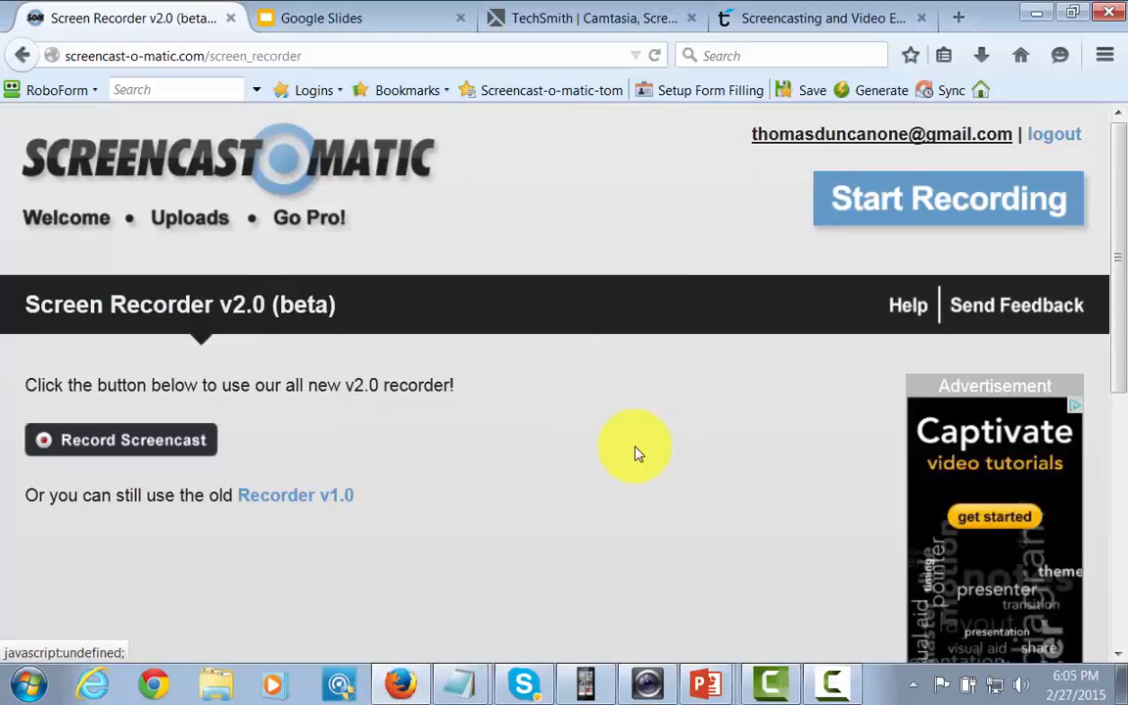
Step: Launch the recorder through Screen Recorder Launcher and remember this choice for screen-recorder-launcher links
click(188, 449)
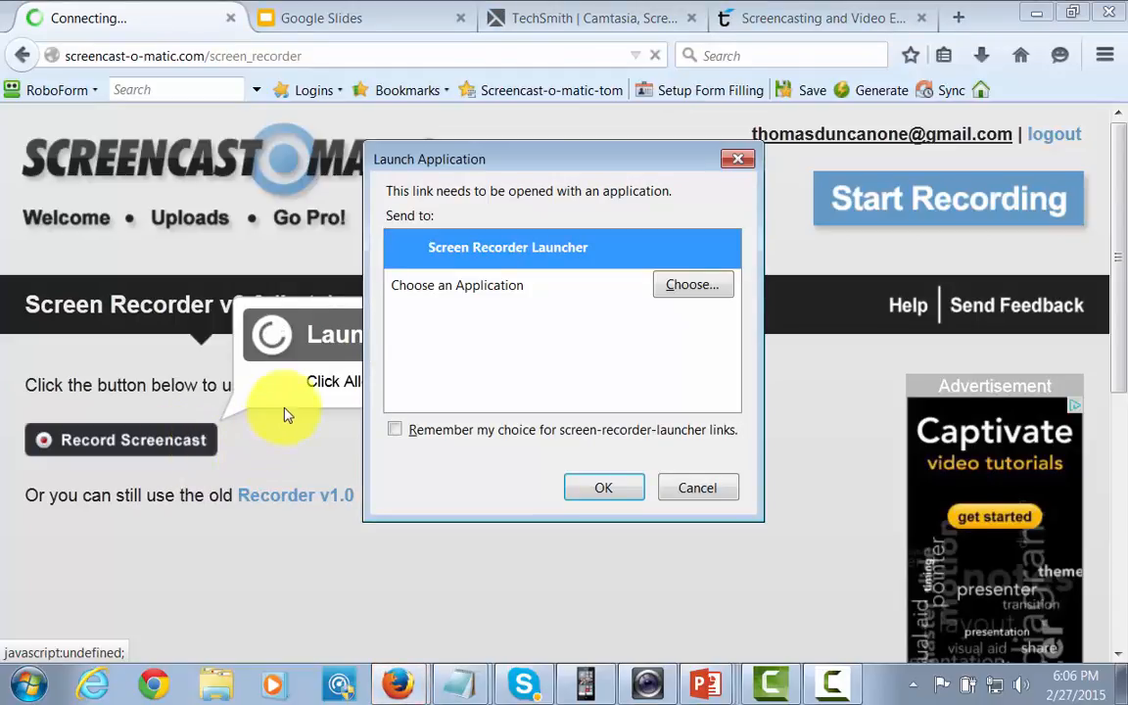
click(591, 488)
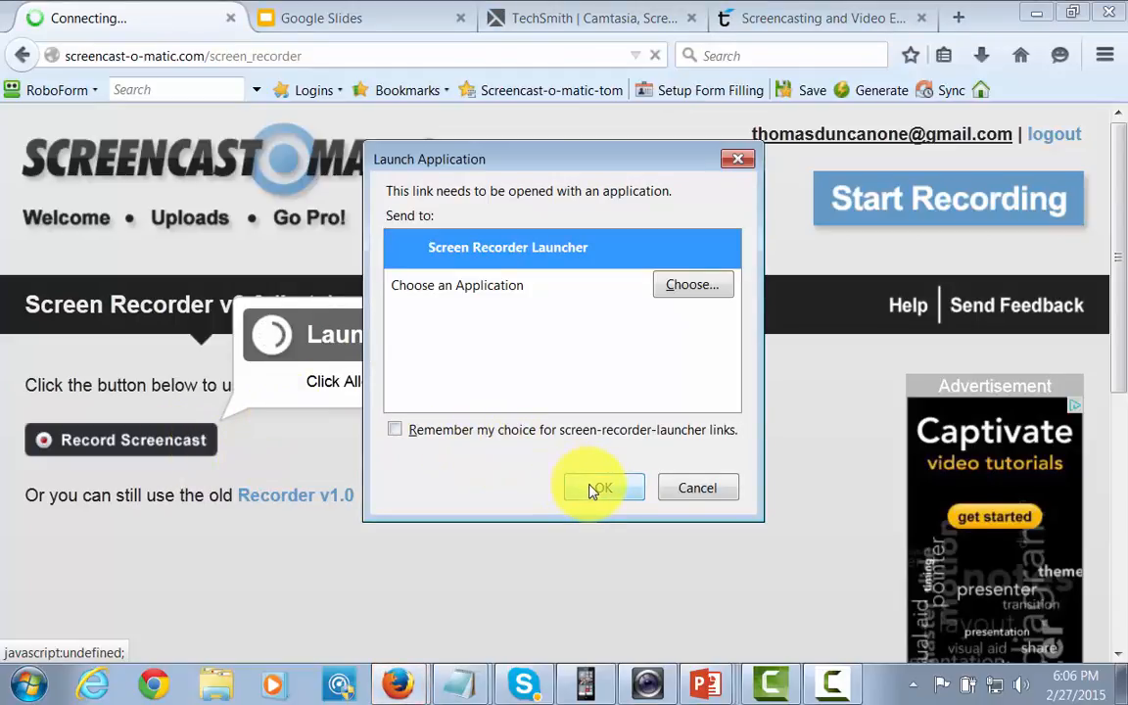
click(395, 429)
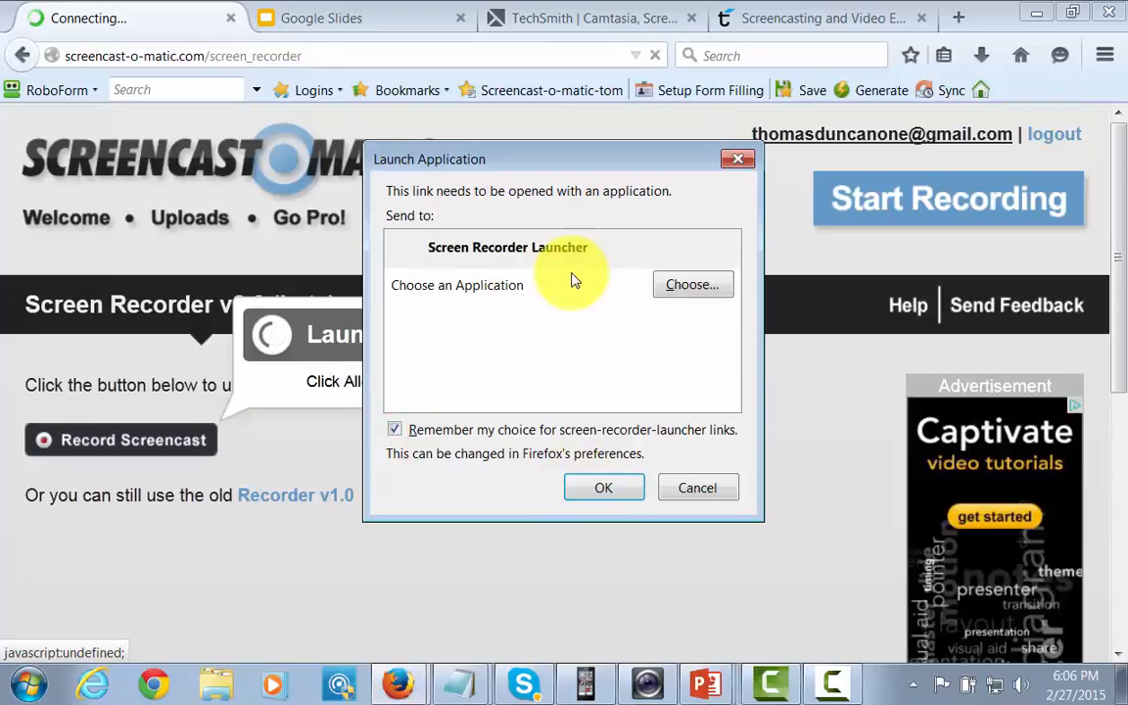
click(571, 263)
click(599, 487)
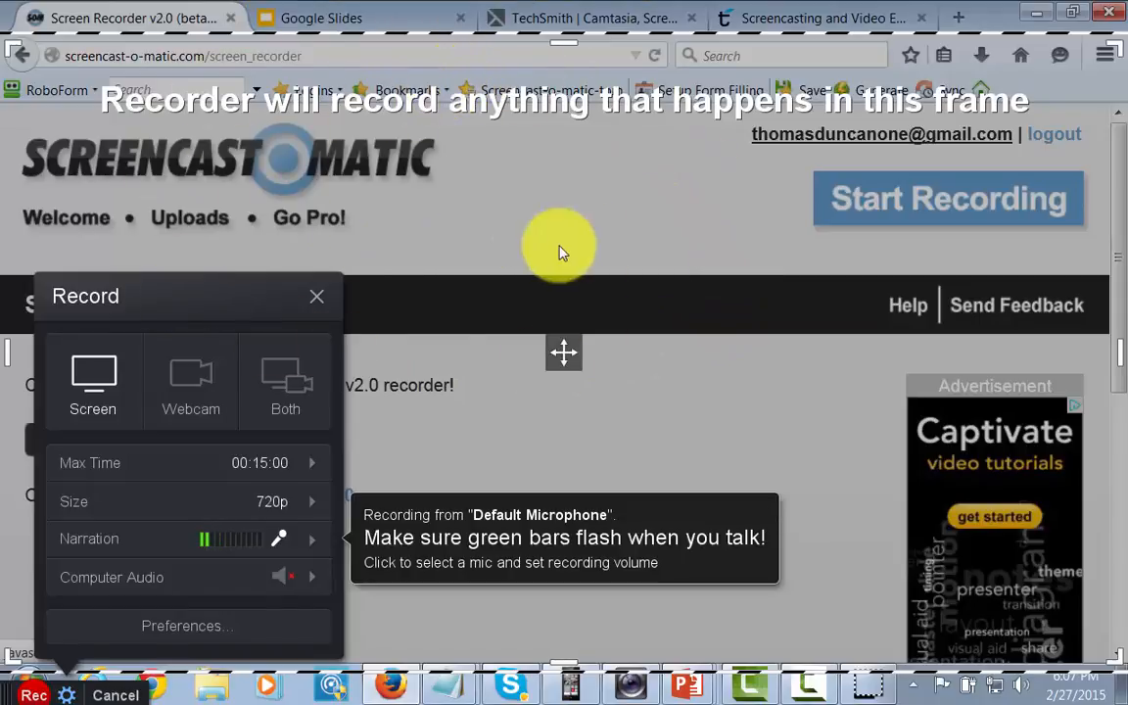
Step: Check the recorder's narration, time and audio options, record about 9 seconds of the screen, and finish the recording
mouse_move(209, 548)
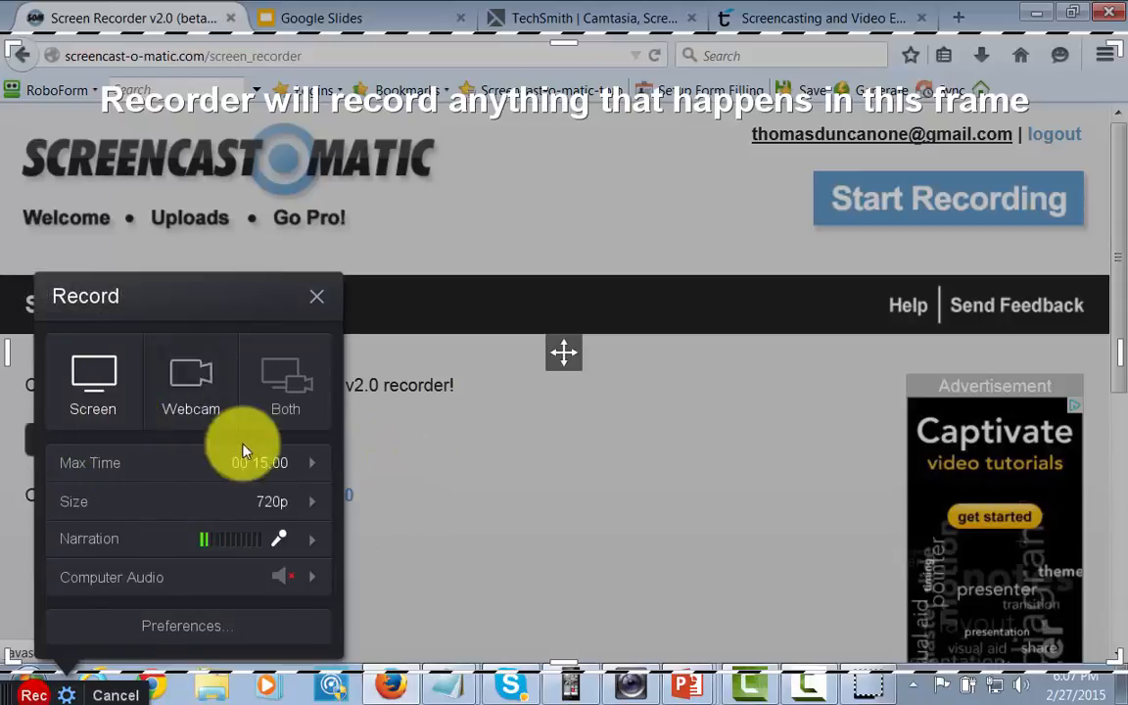
mouse_move(291, 460)
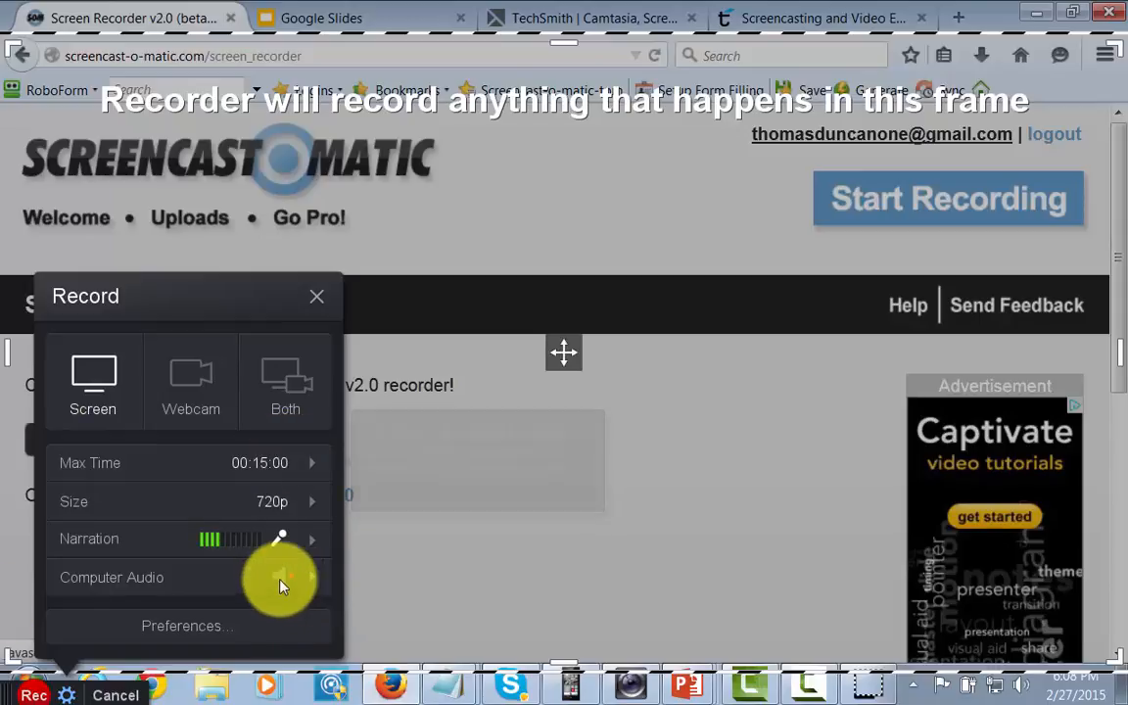
mouse_move(291, 582)
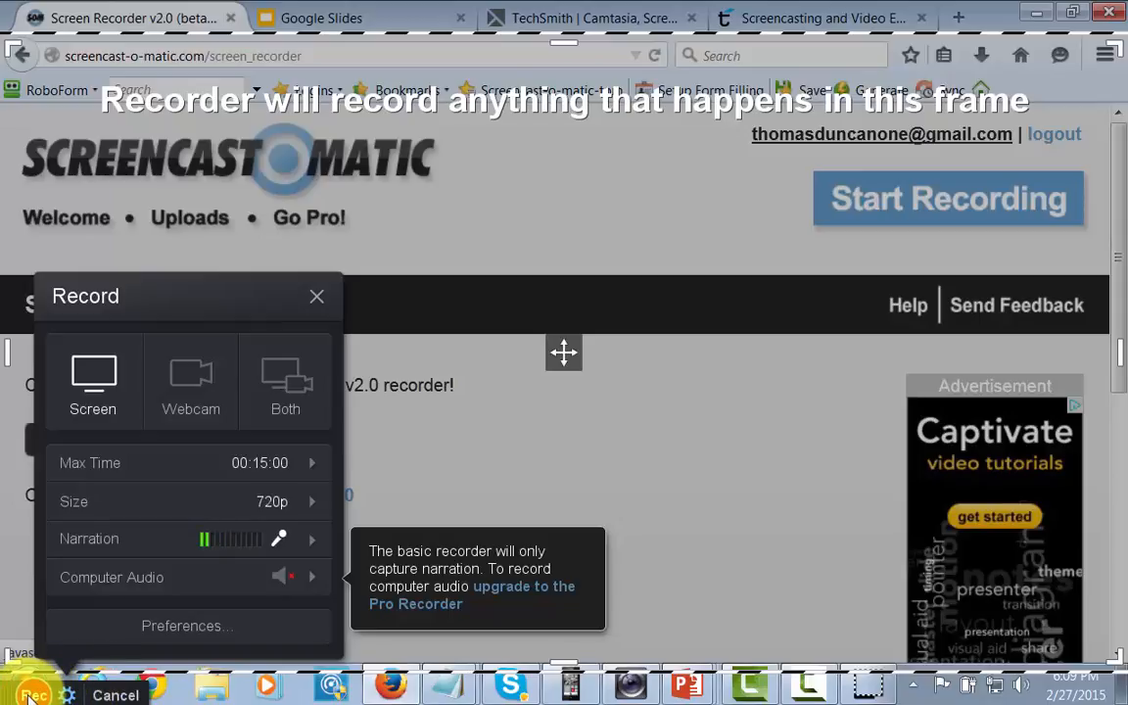
click(32, 693)
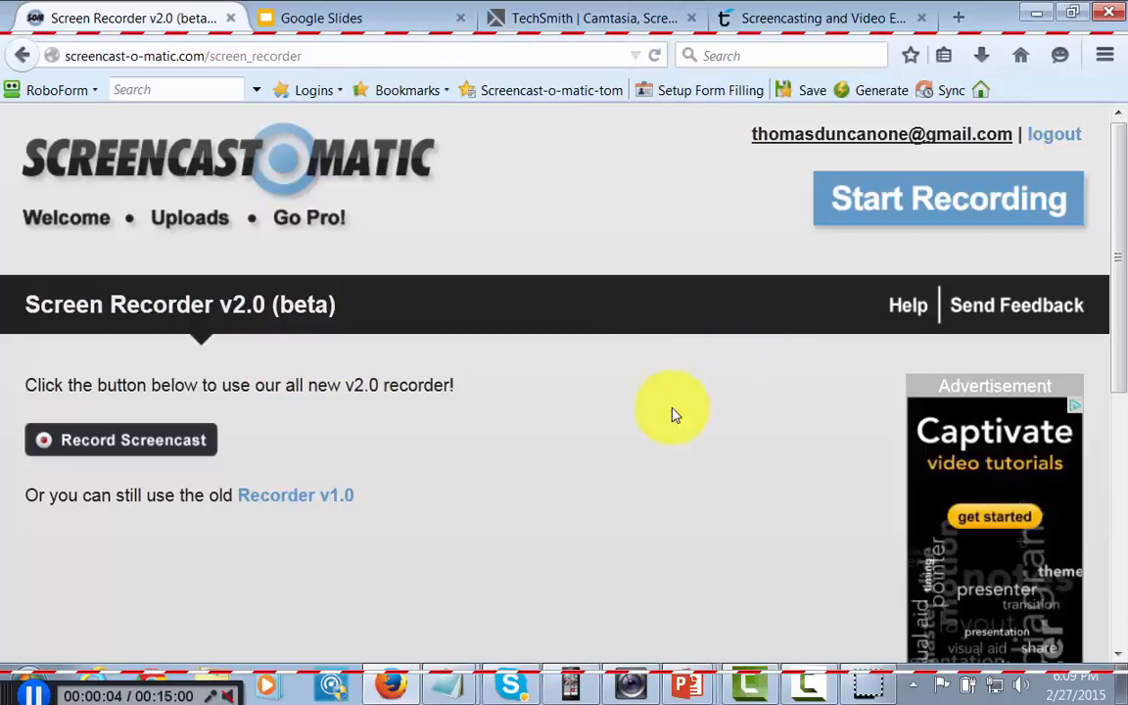
click(36, 695)
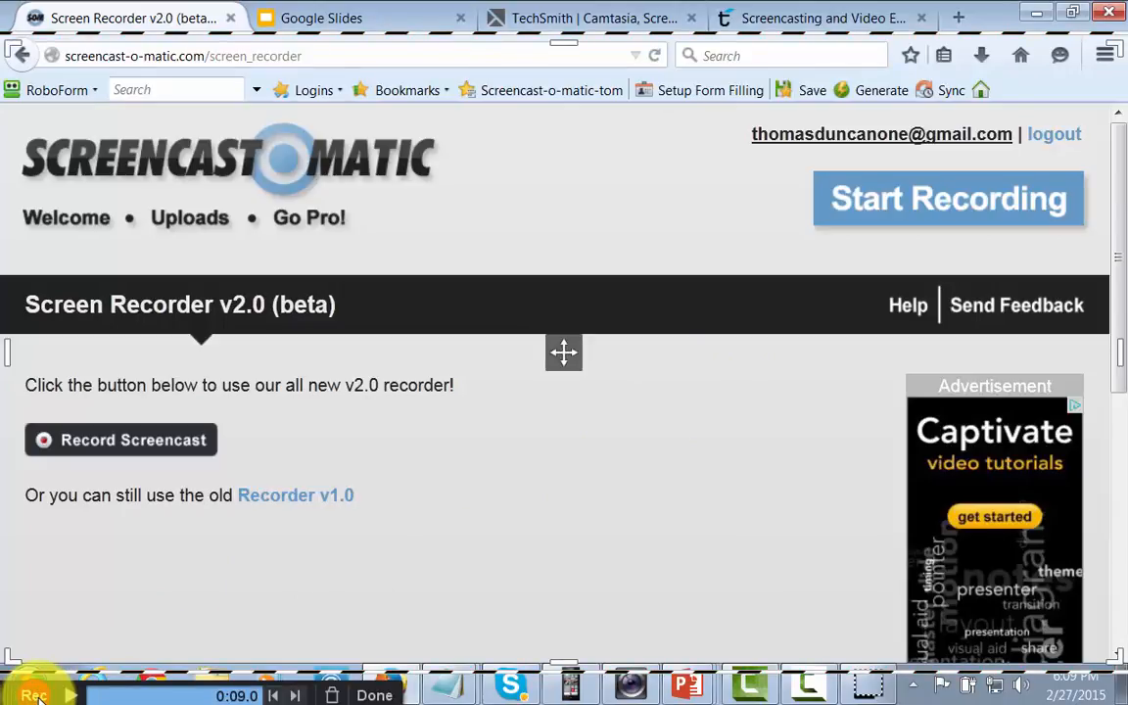
click(370, 696)
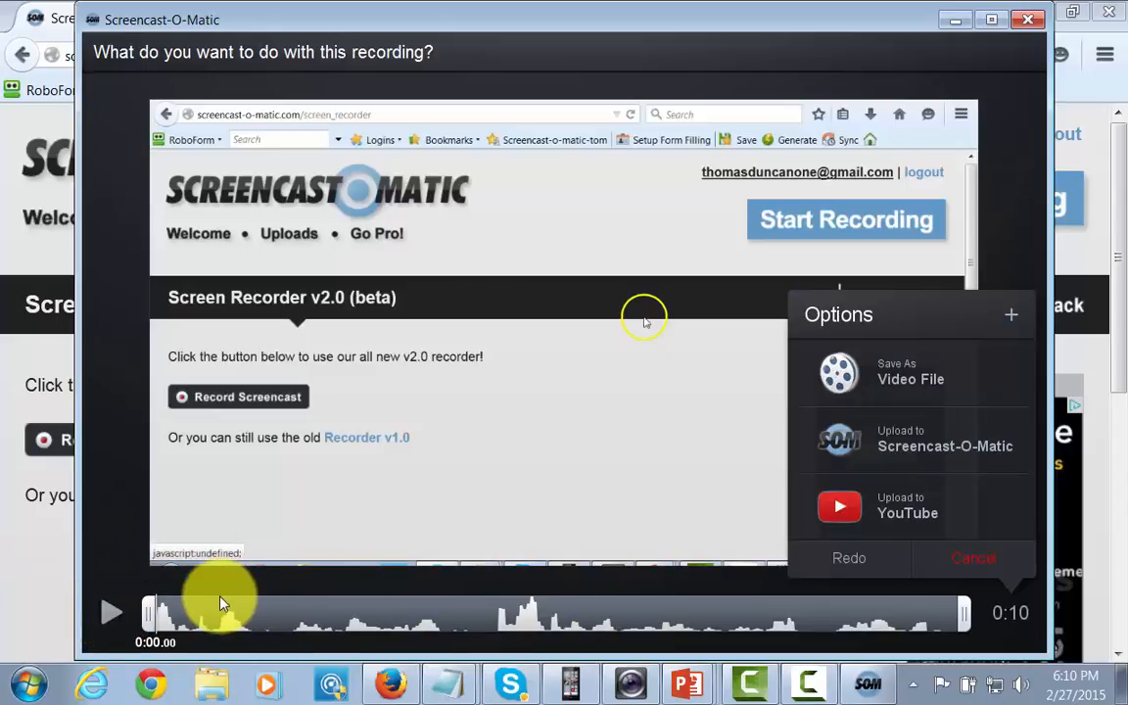
Step: Choose YouTube as the upload target and authorize Screencast-O-Matic to access the personal Google account
click(832, 509)
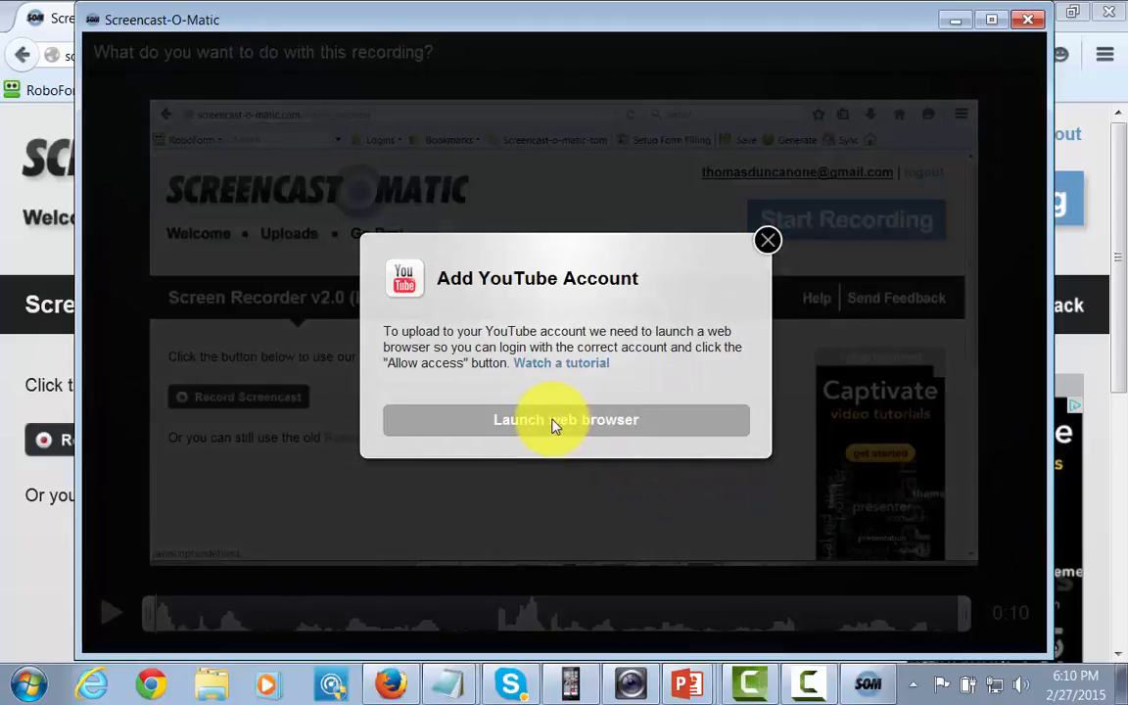
click(553, 421)
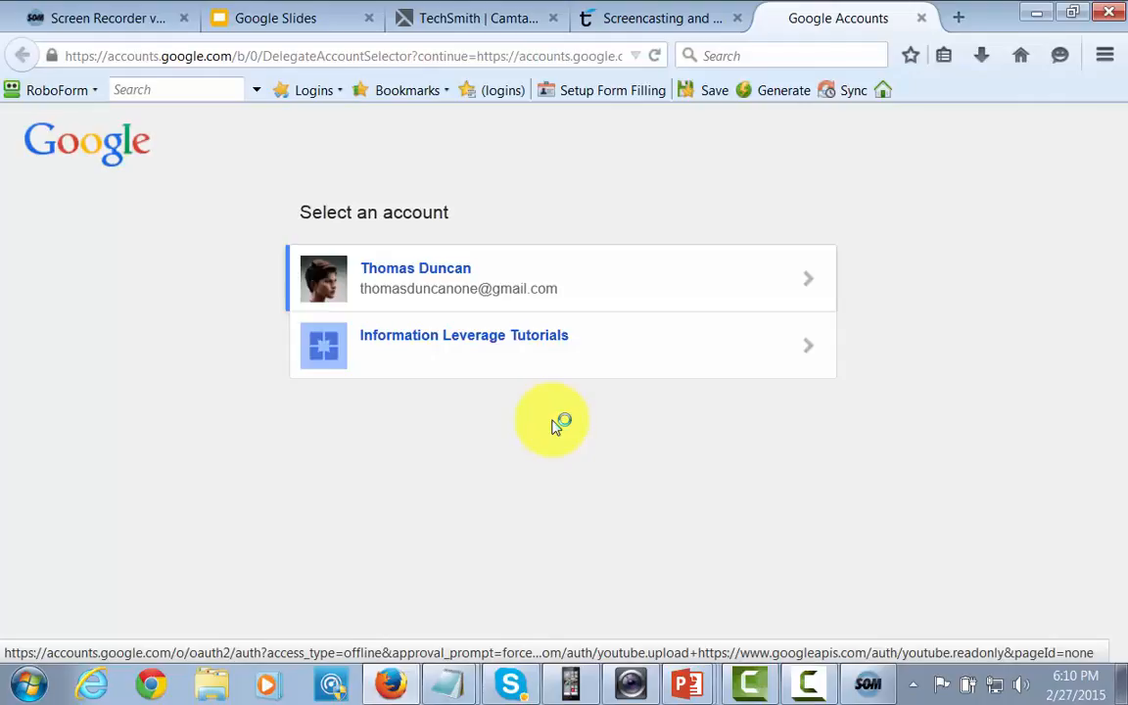
click(431, 291)
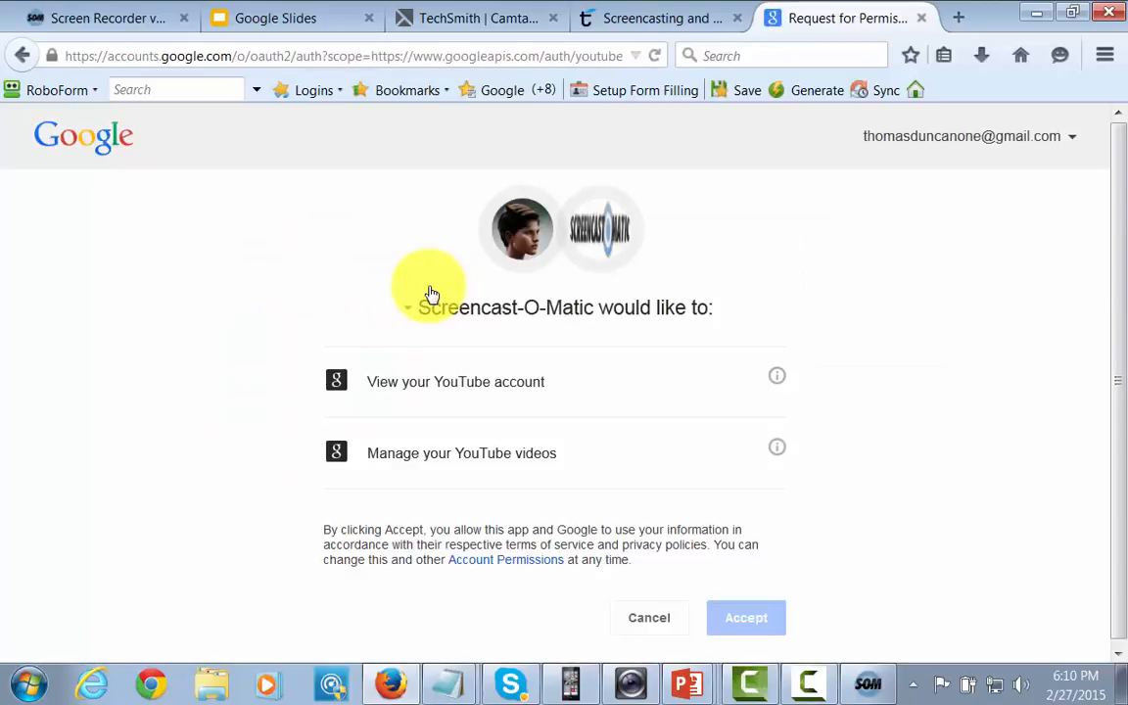
click(734, 617)
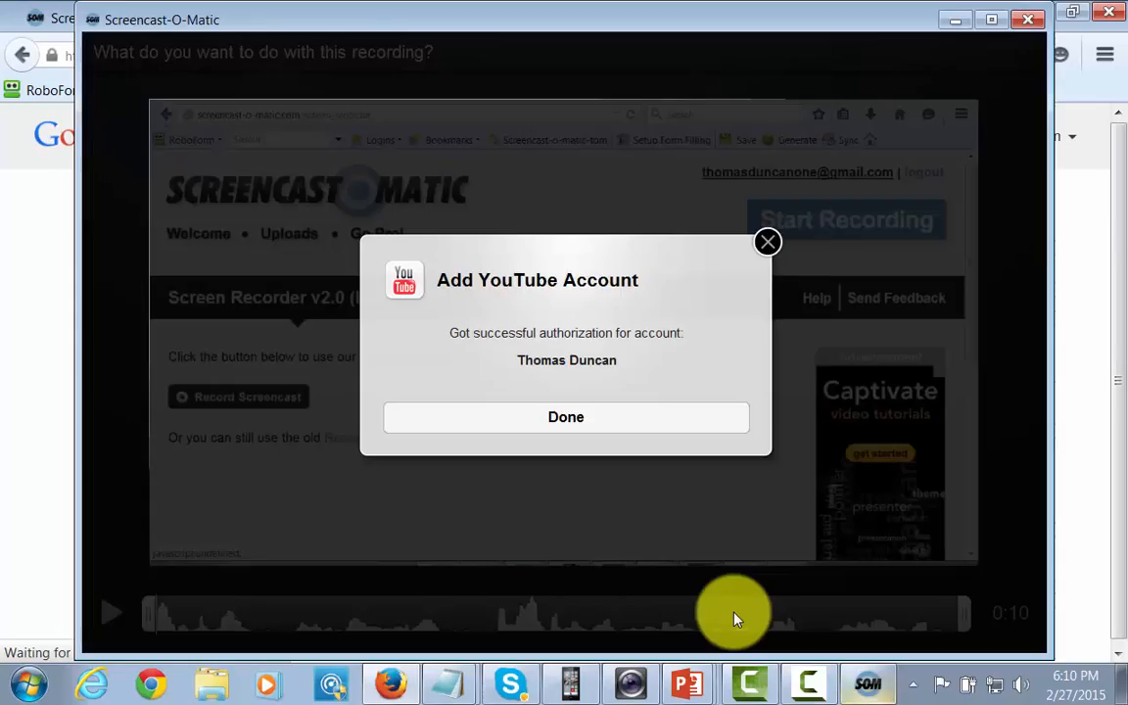
click(560, 419)
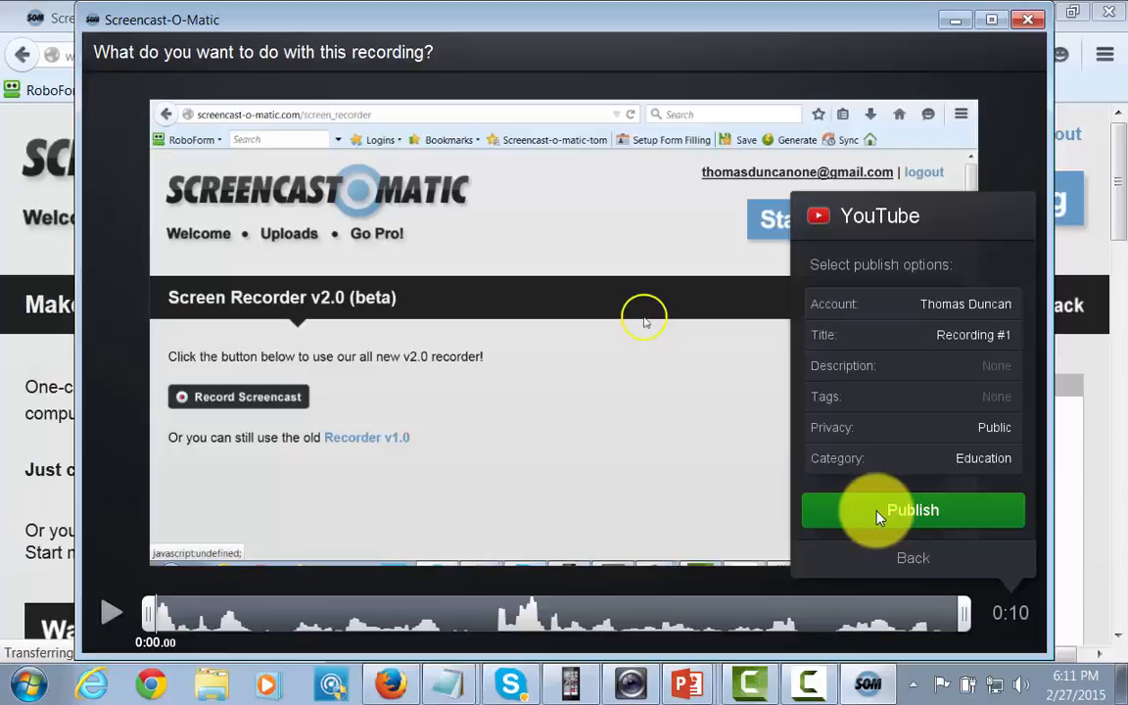
Step: Publish the recording to YouTube with the default title, Public privacy and Education category, and close the publish dialog
click(878, 513)
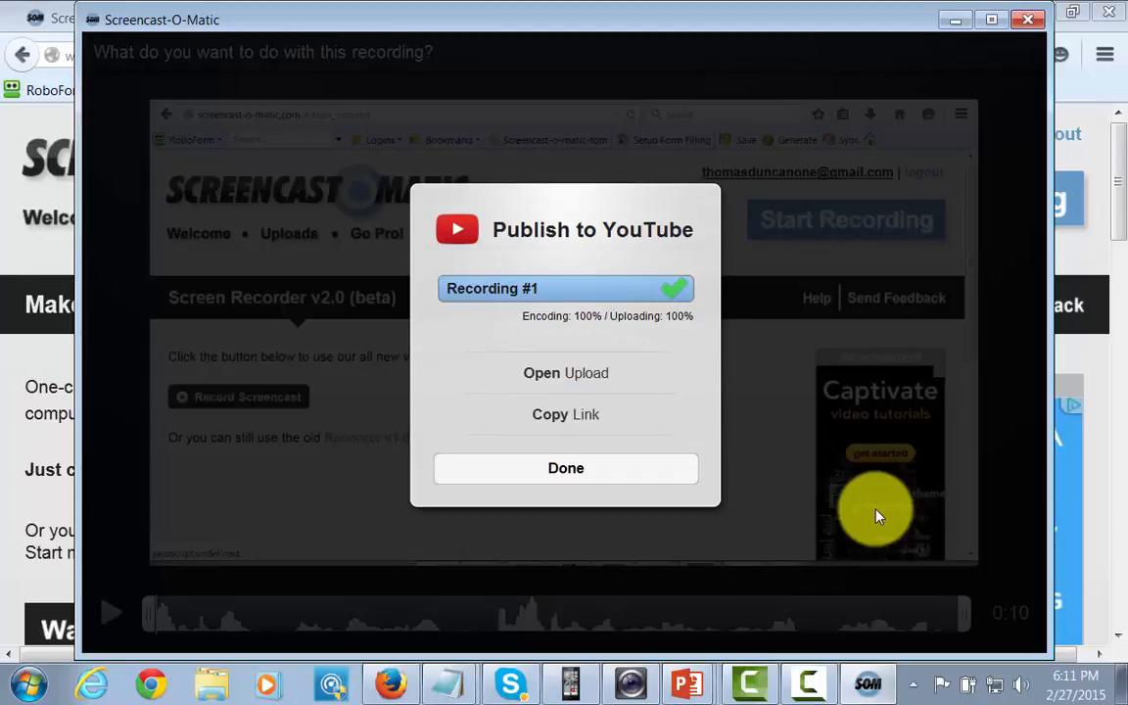
click(560, 474)
click(560, 472)
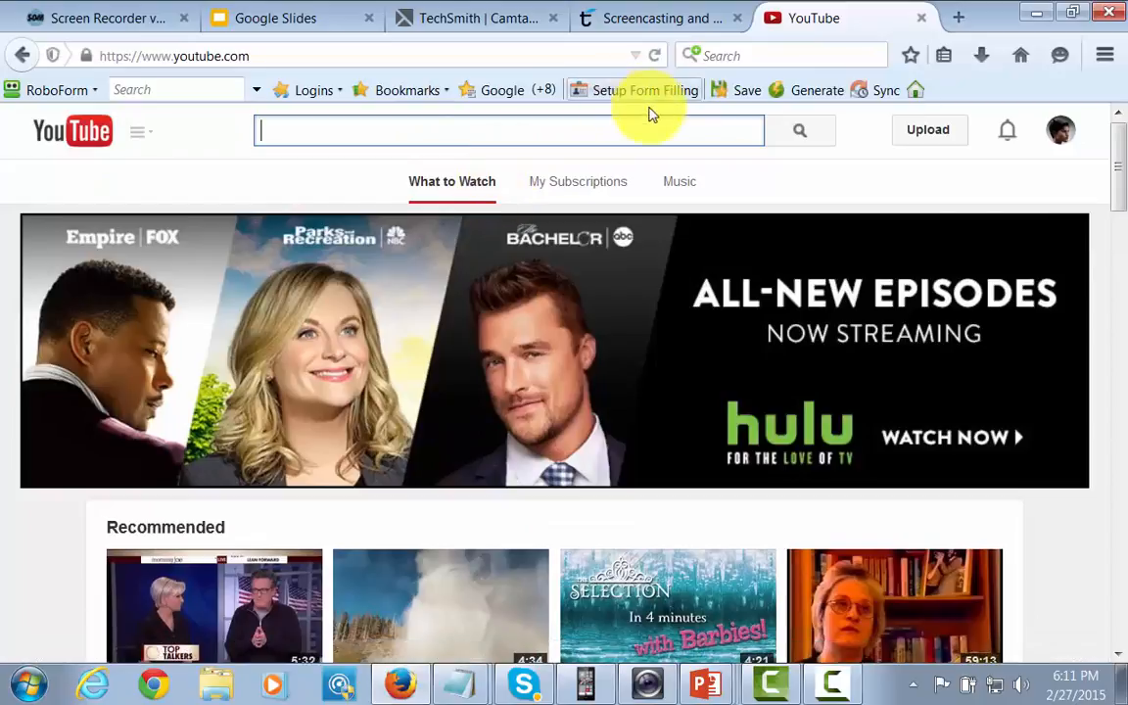
Step: Open Creator Studio from the YouTube account and open the uploaded video "Recording #1" for editing
click(1058, 137)
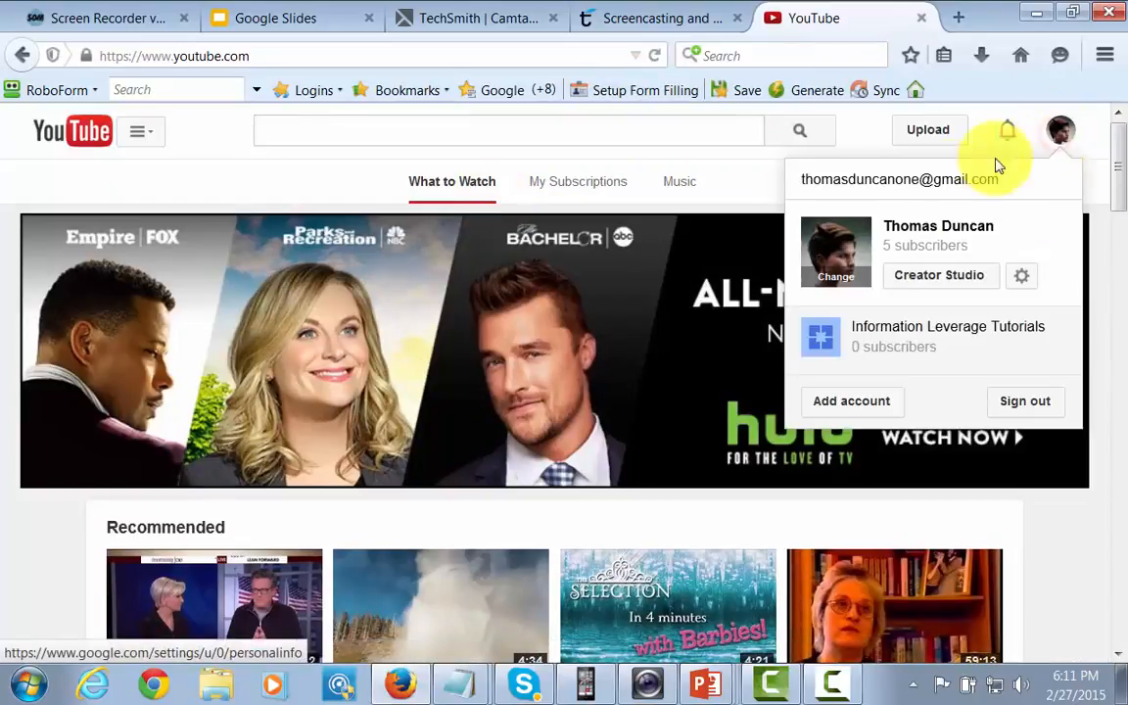
click(913, 279)
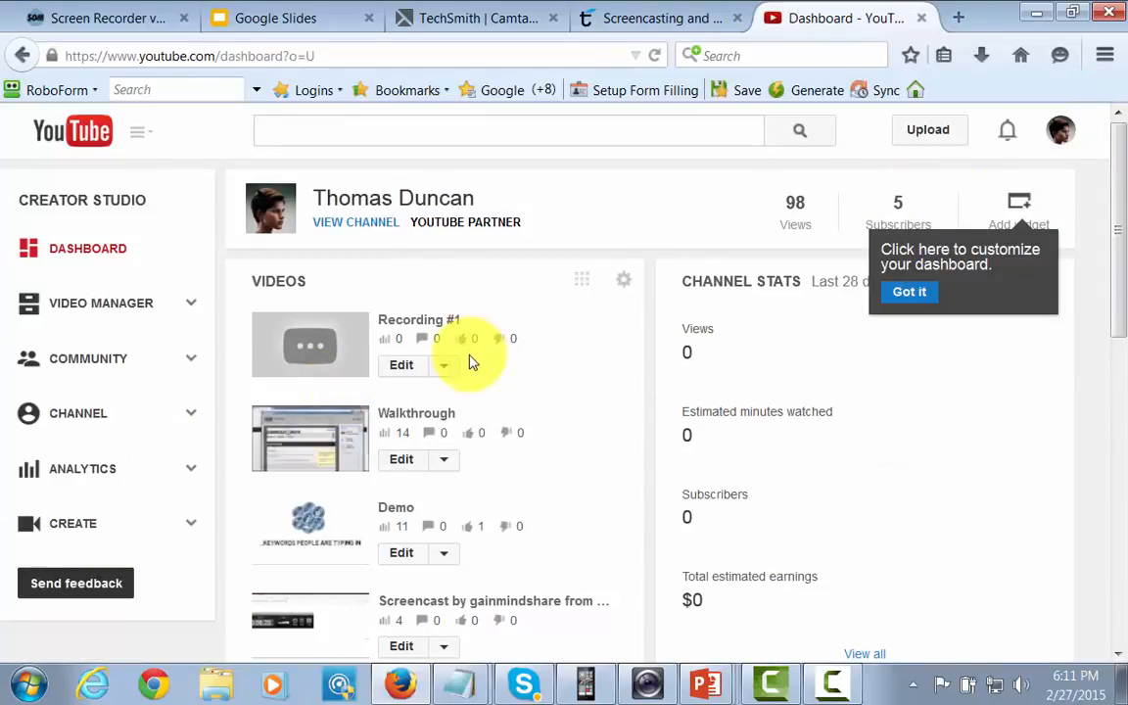
click(401, 367)
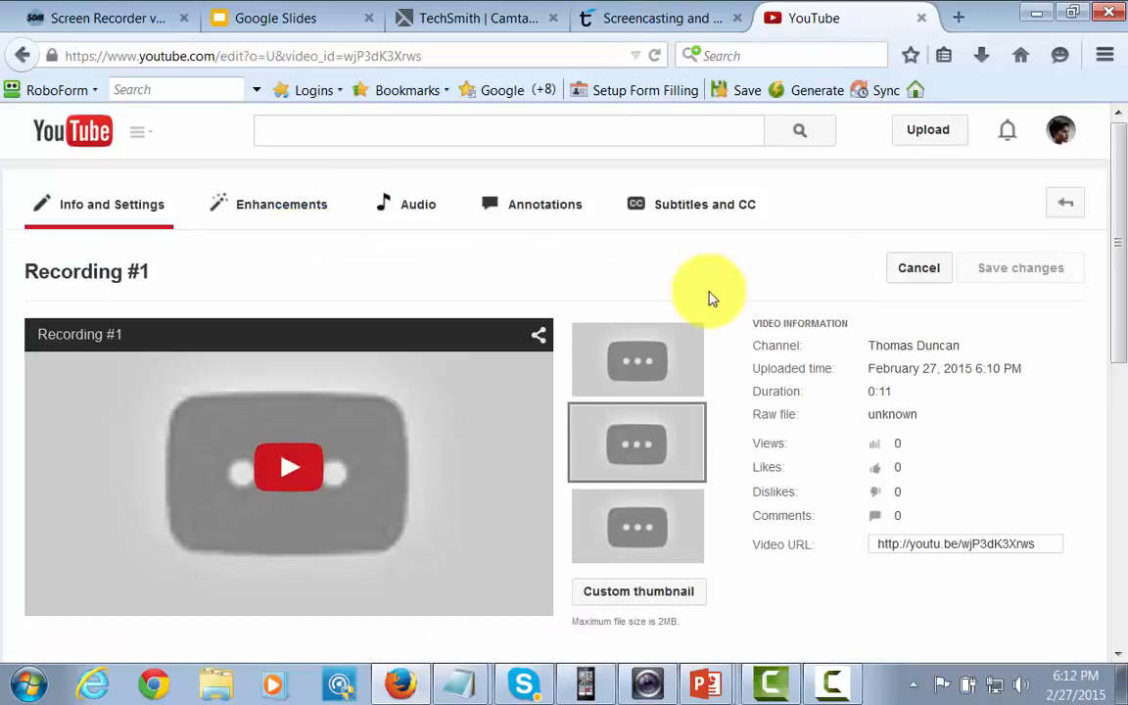
mouse_move(605, 347)
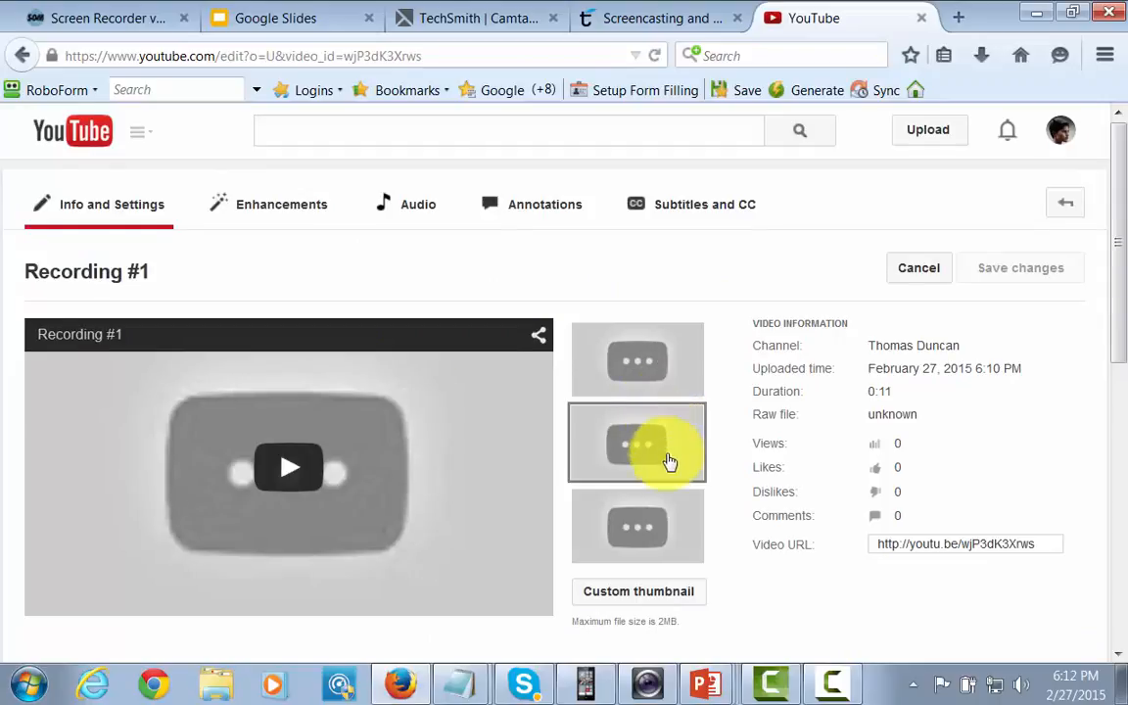
scroll(661, 470, down, 2)
scroll(651, 488, down, 2)
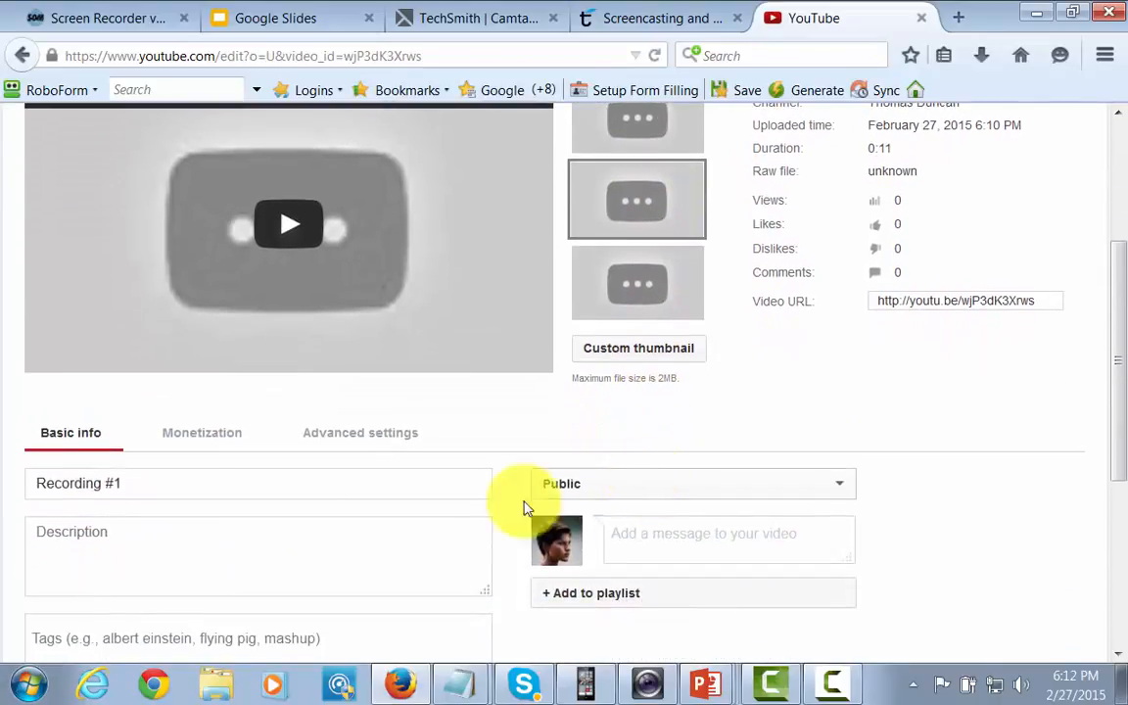
drag(178, 485, 10, 483)
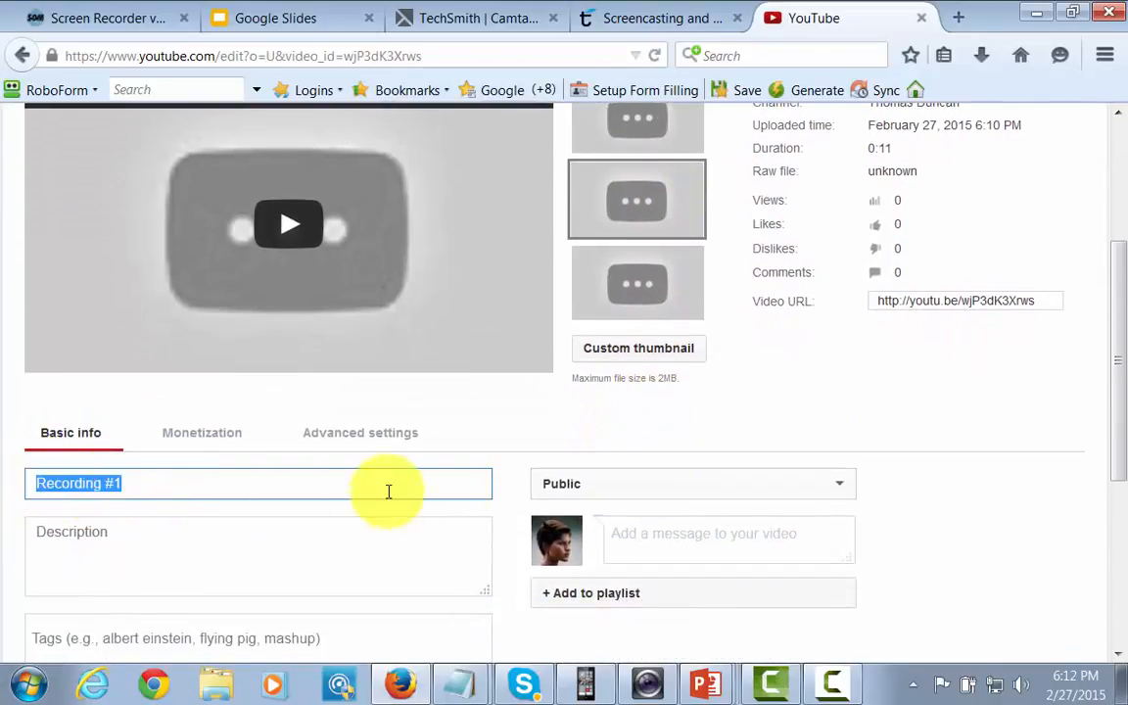
text(Dog)
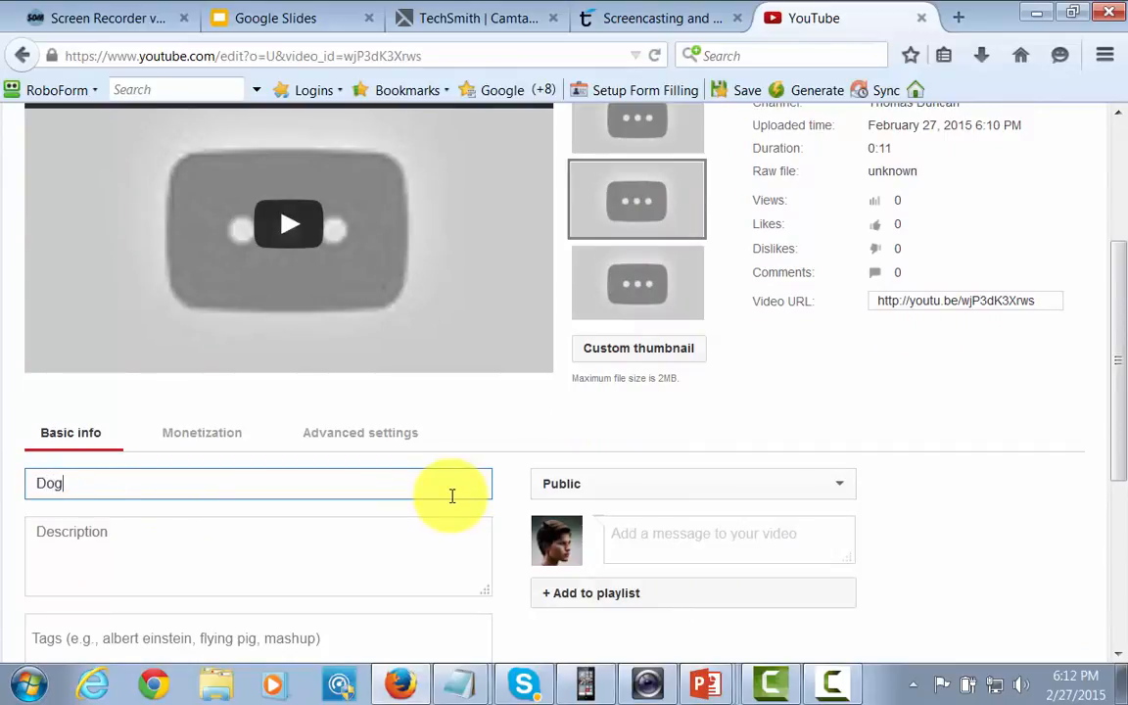
text( Trainig)
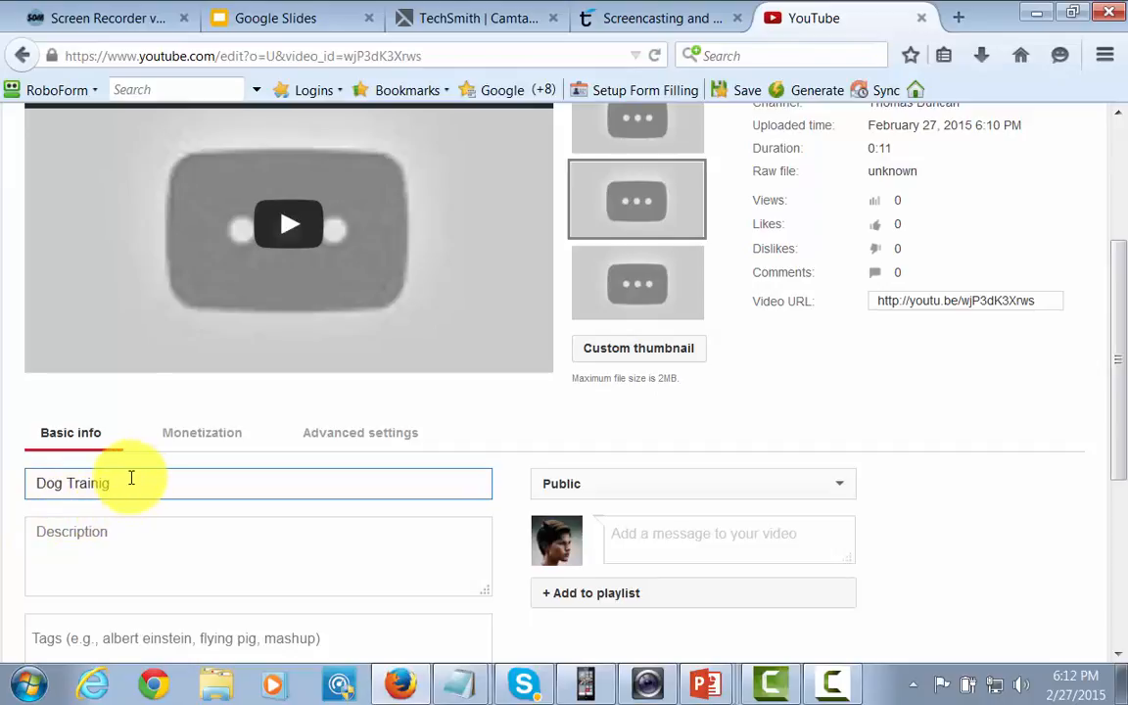
click(297, 545)
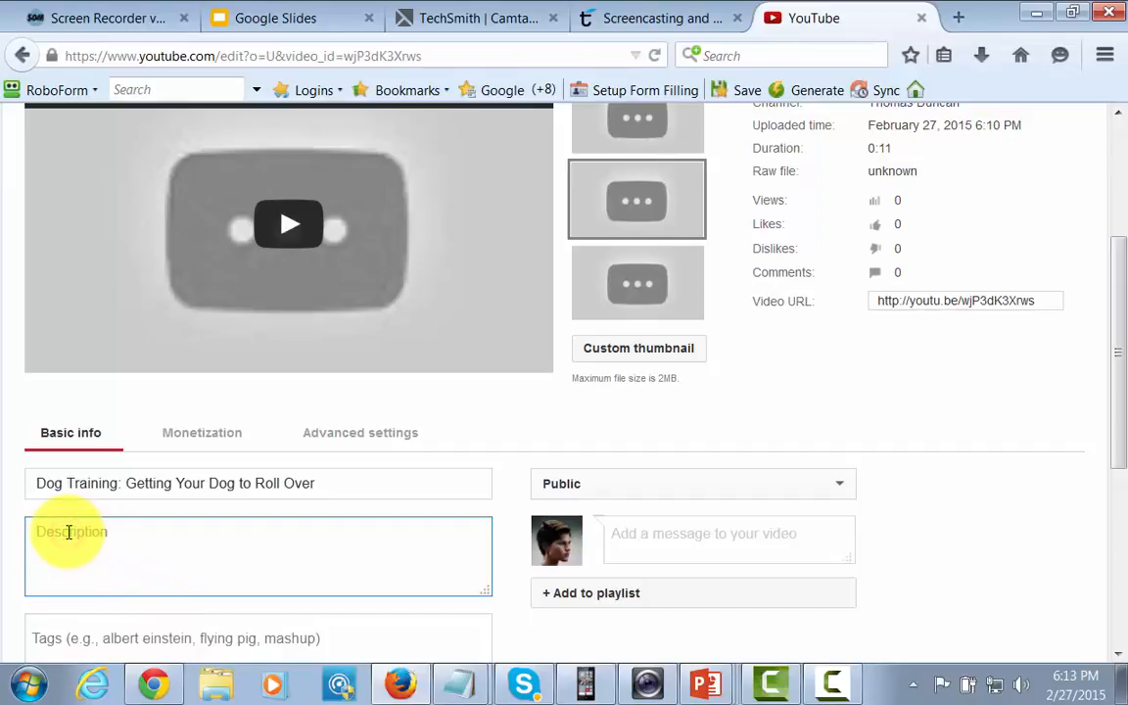
text(http://bit.ly/trainmydog2015)
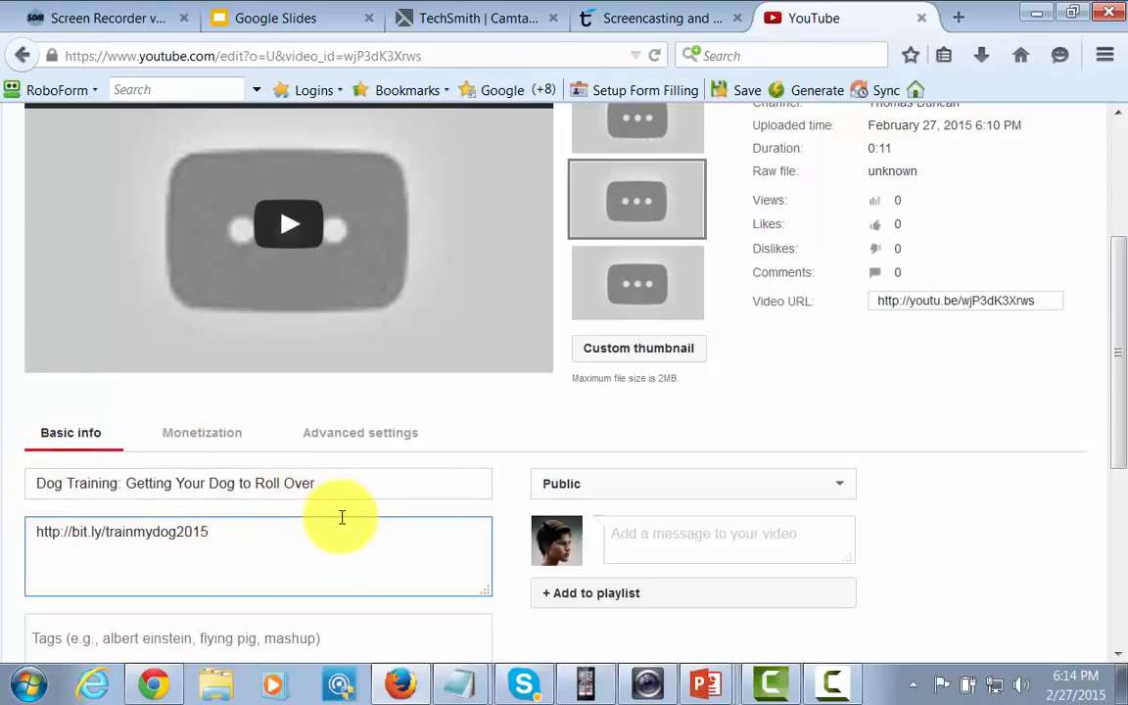
scroll(341, 516, down, 5)
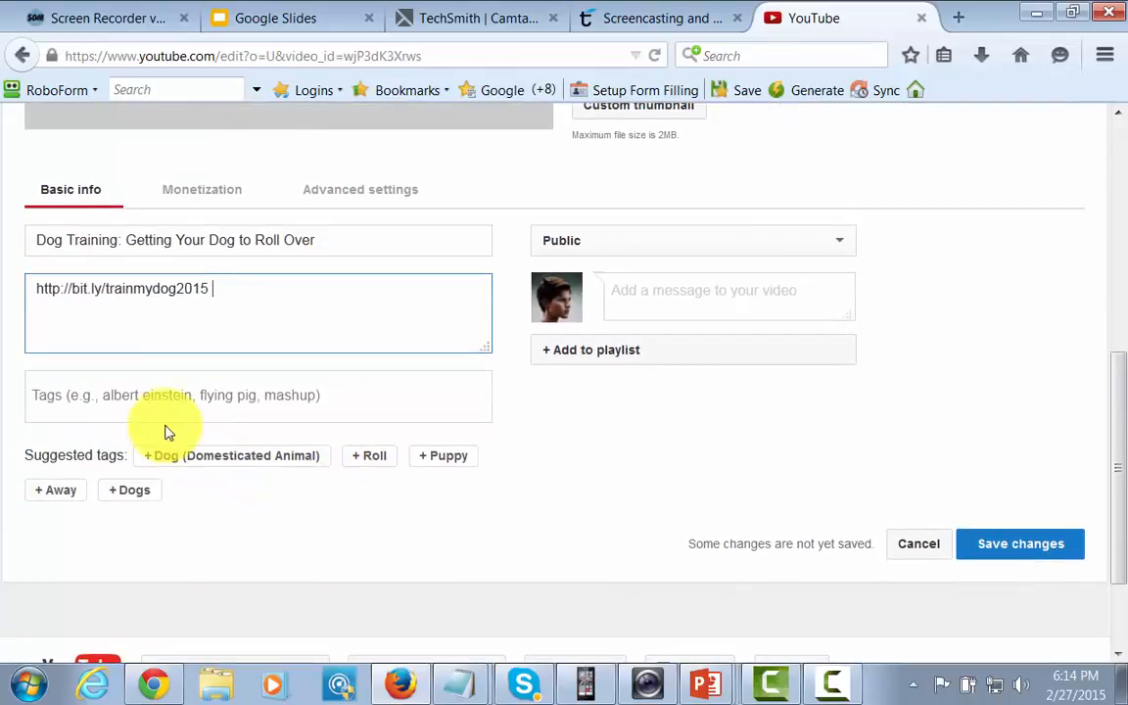
click(153, 396)
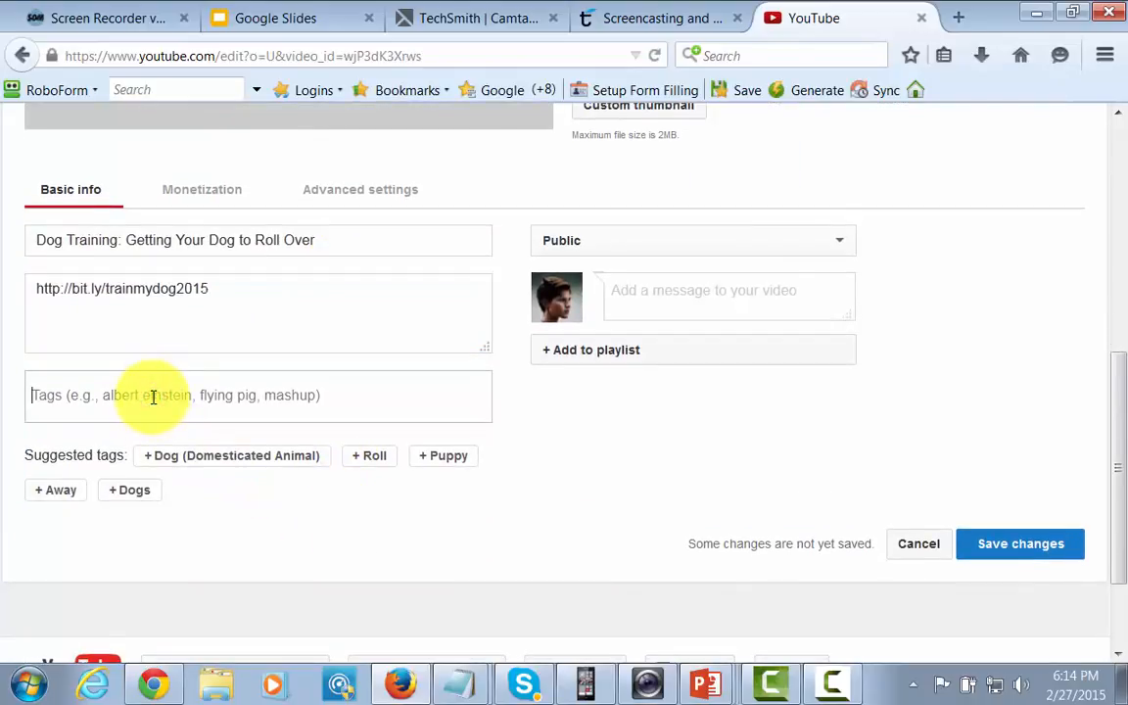
text(getting y)
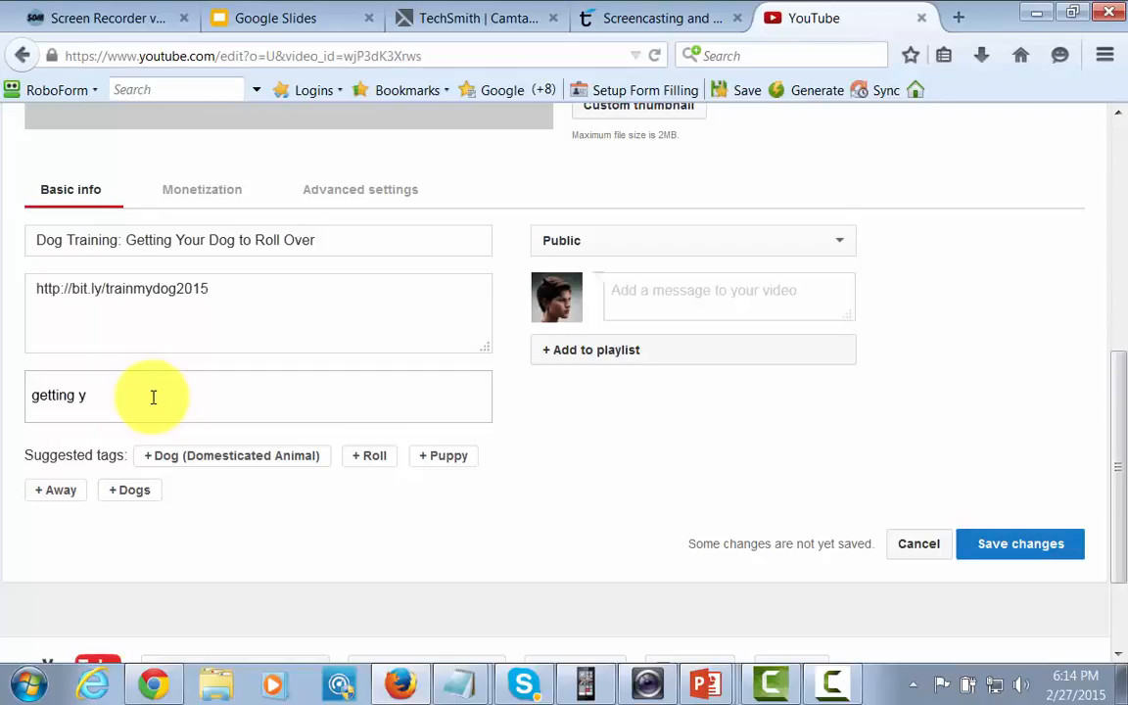
text(our dog to roll over)
key(Return)
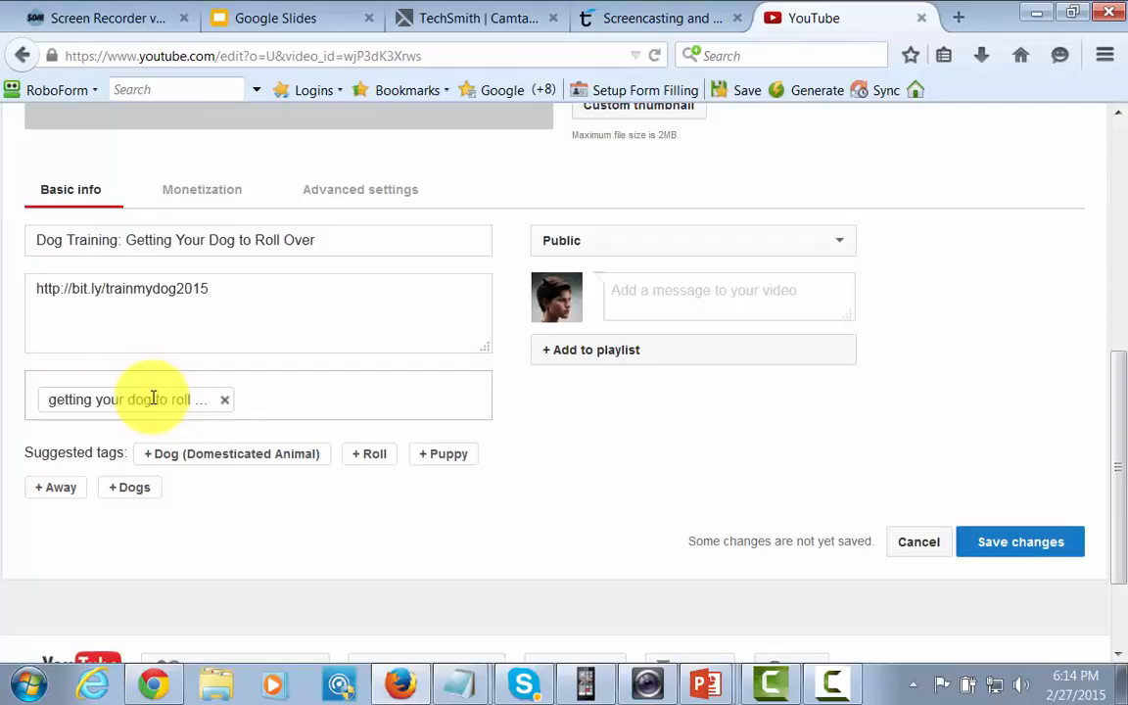
click(153, 399)
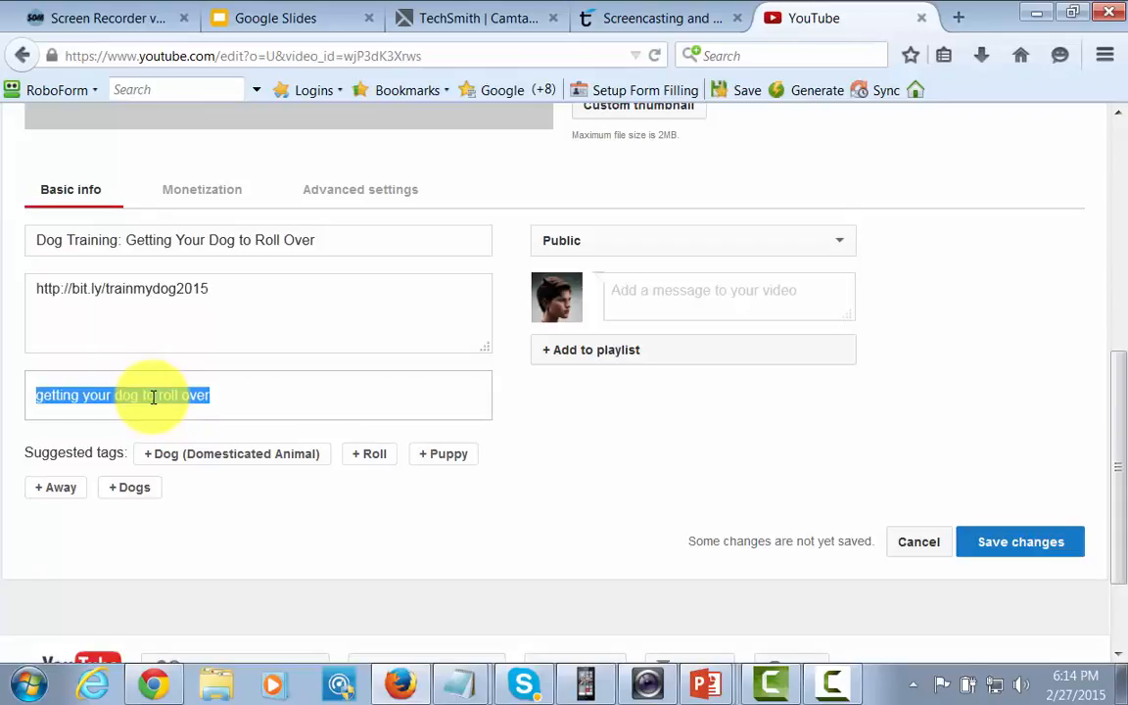
key(BackSpace)
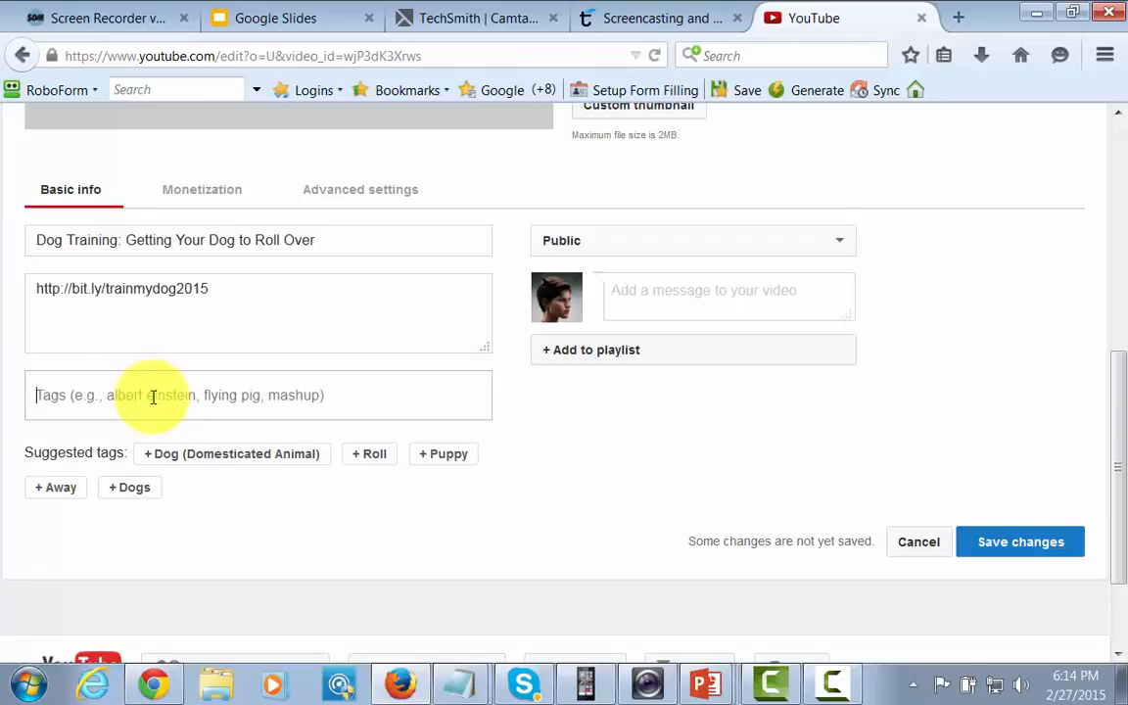
Step: Add the tag "Getting Your Dog to Roll Over" to the video
text(Gett)
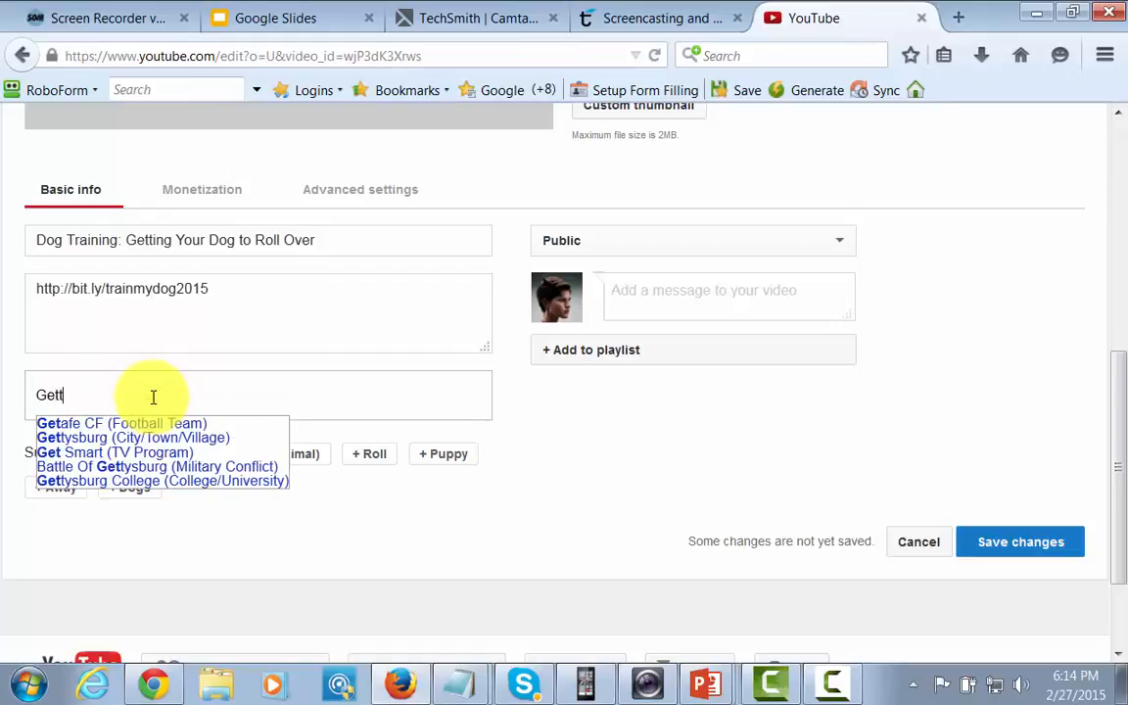
text(ing Your Dog )
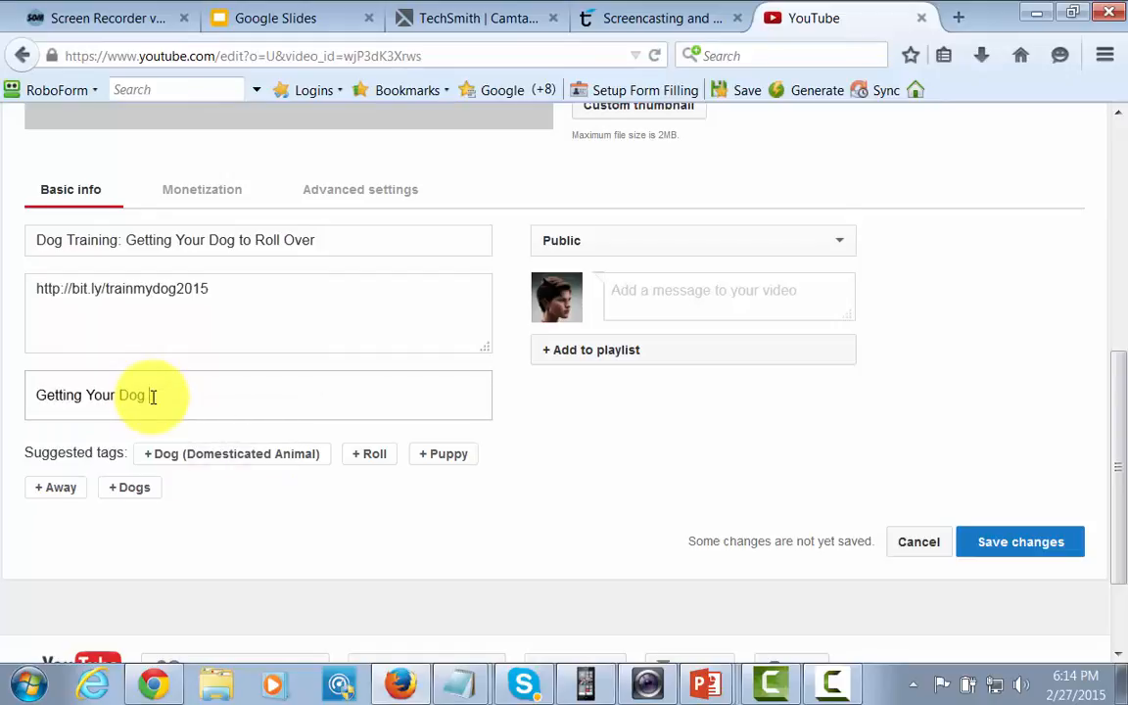
text(to Roll Over,)
key(Return)
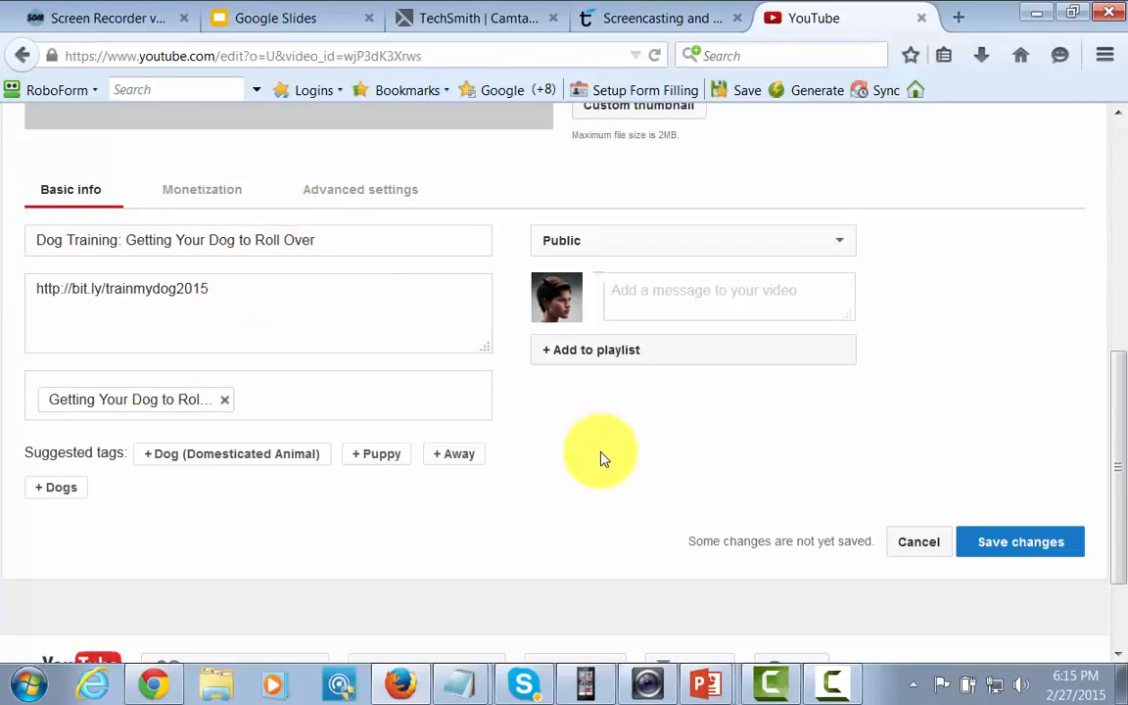
scroll(604, 457, up, 5)
scroll(599, 459, down, 2)
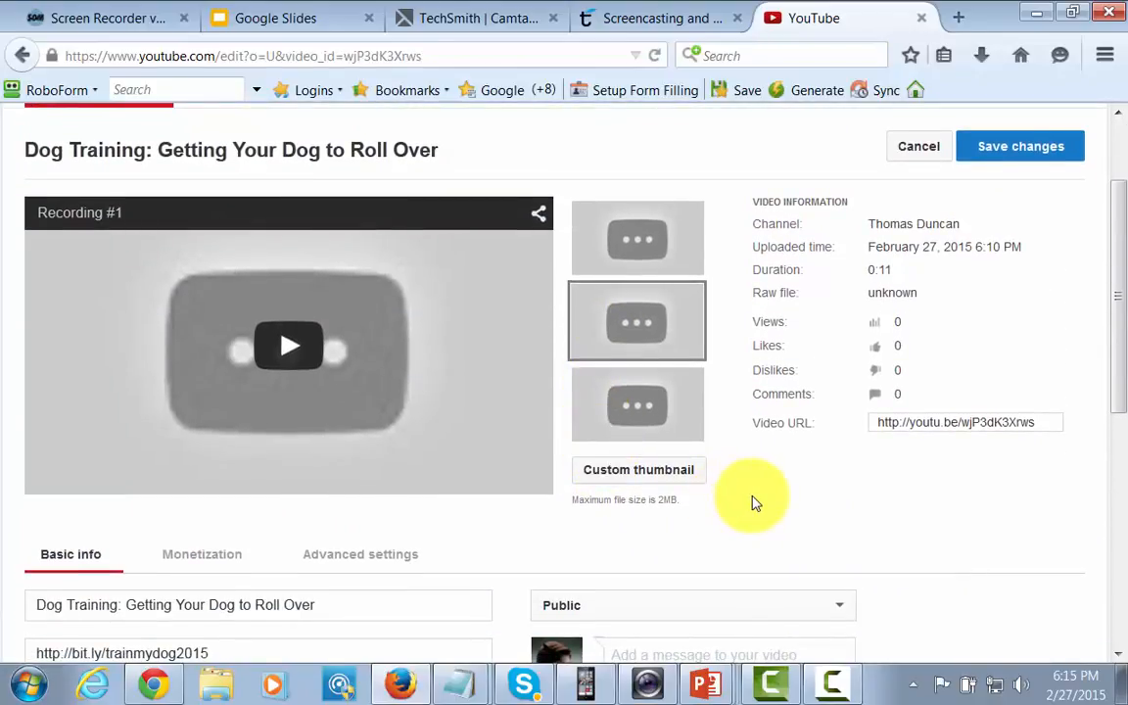
scroll(752, 501, up, 2)
scroll(752, 501, down, 2)
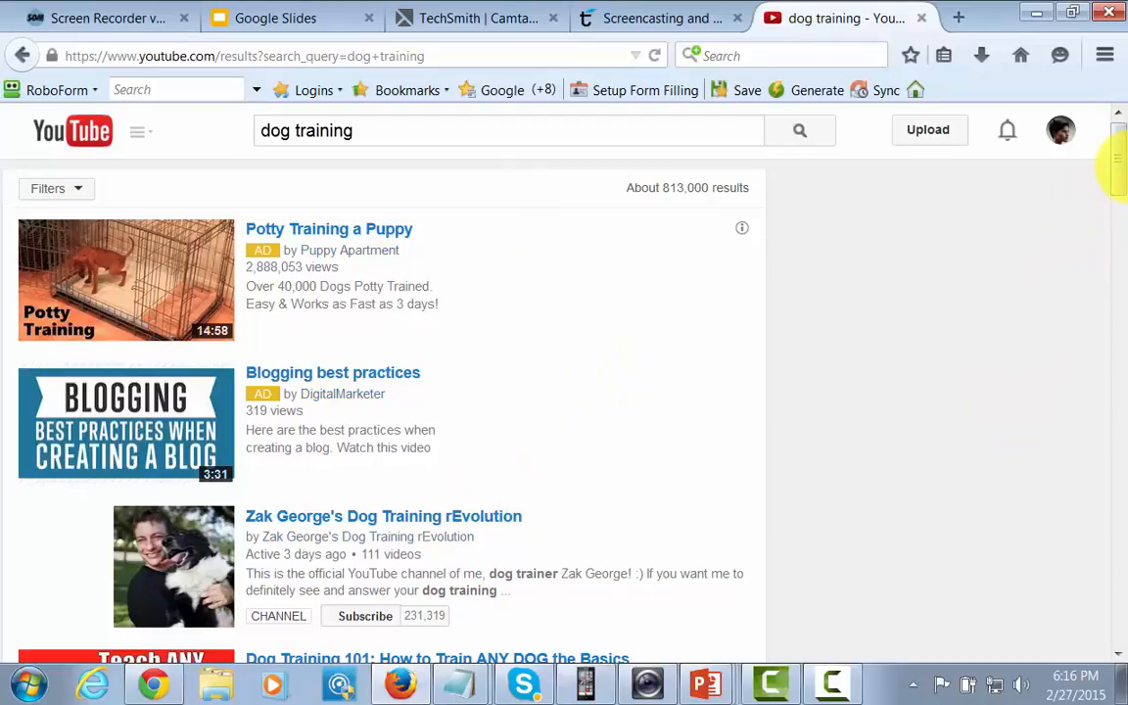
Step: Look through the "dog training" search results, comparing the titles, thumbnails and descriptions of competing videos
drag(1117, 168, 1119, 195)
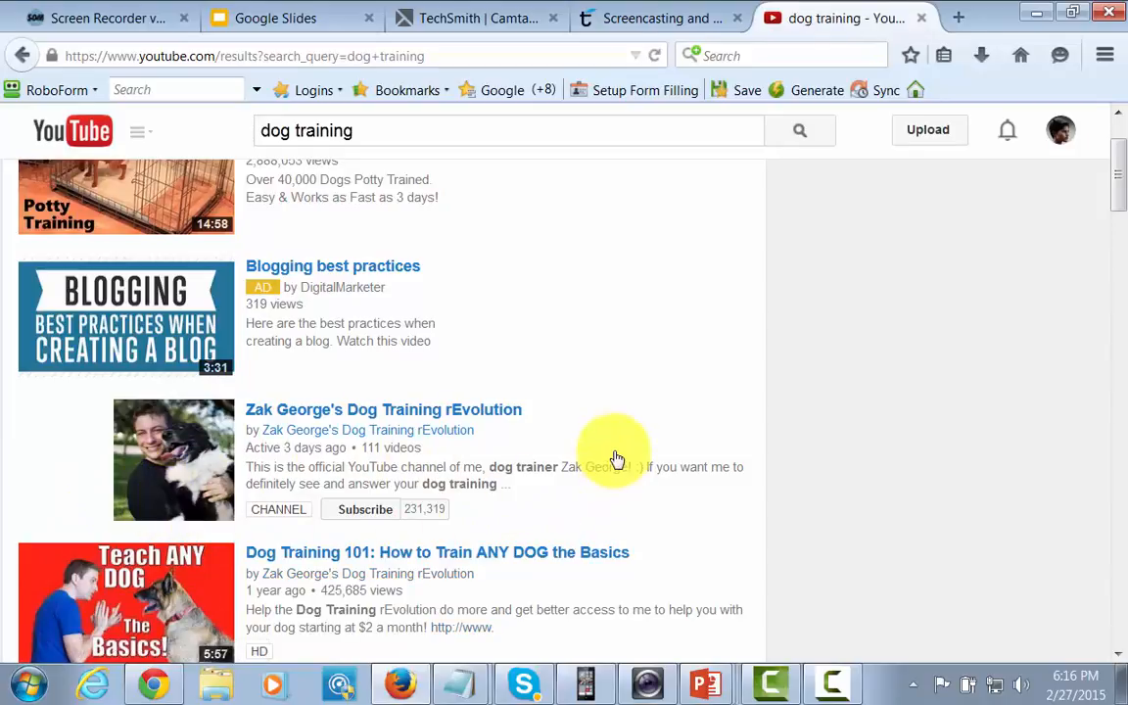
scroll(1122, 189, down, 1)
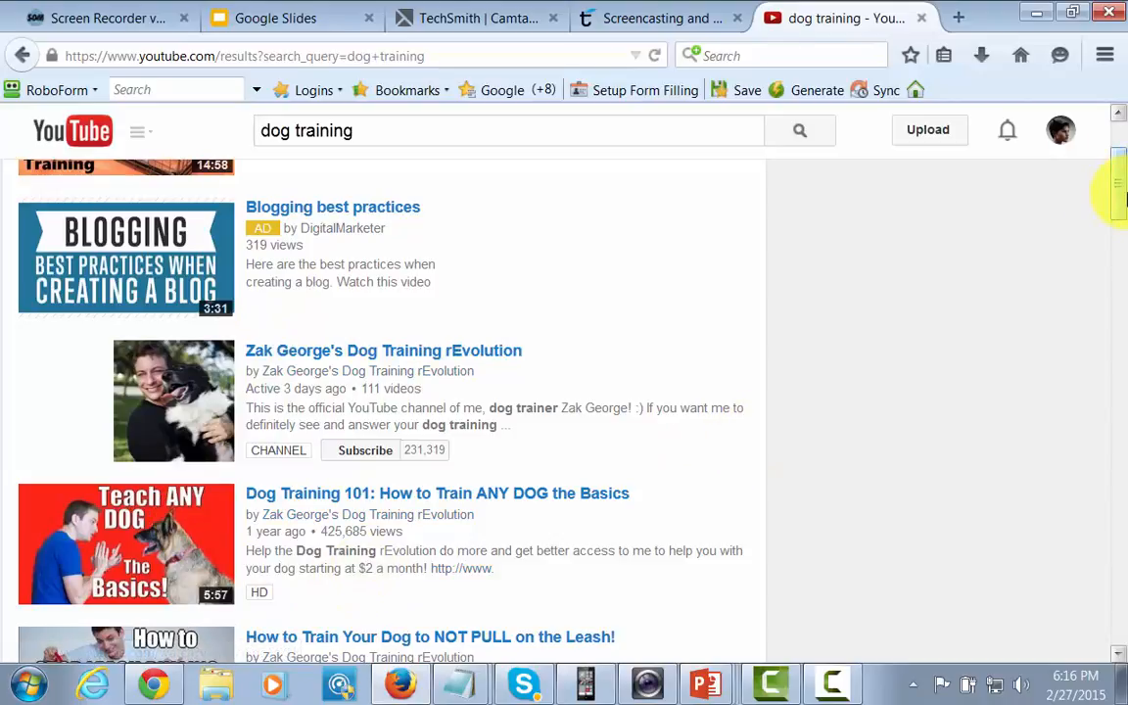
mouse_move(1116, 189)
mouse_down()
mouse_move(1123, 242)
mouse_move(1121, 196)
mouse_up()
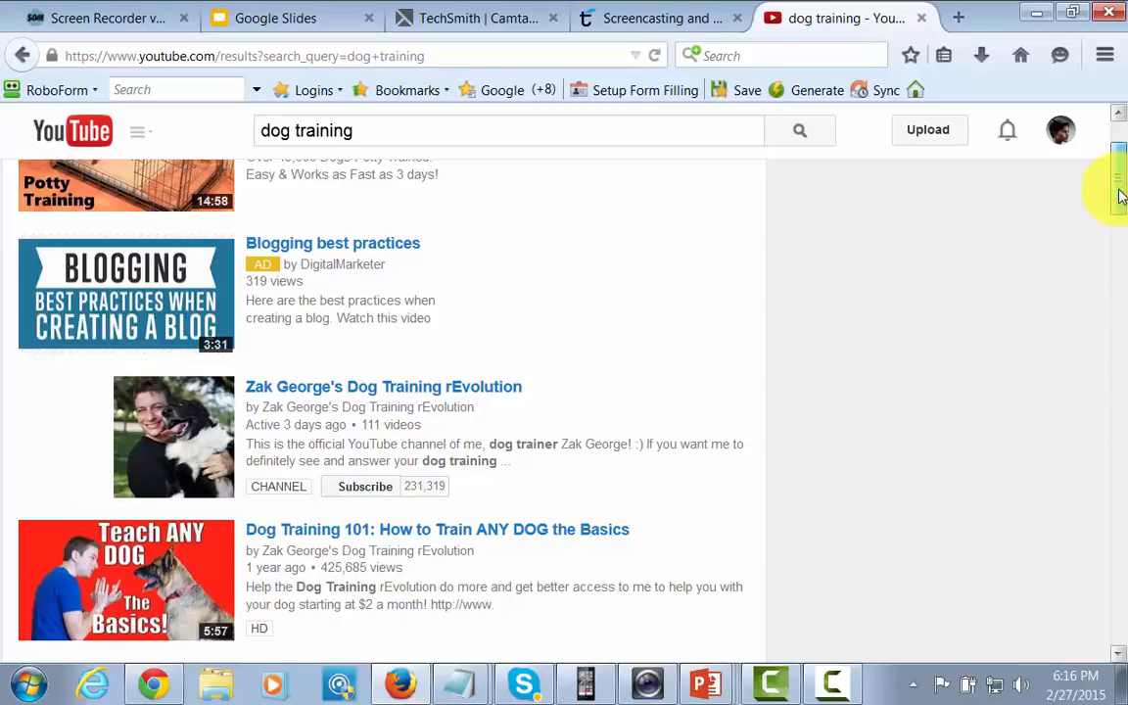
drag(1121, 195, 1118, 252)
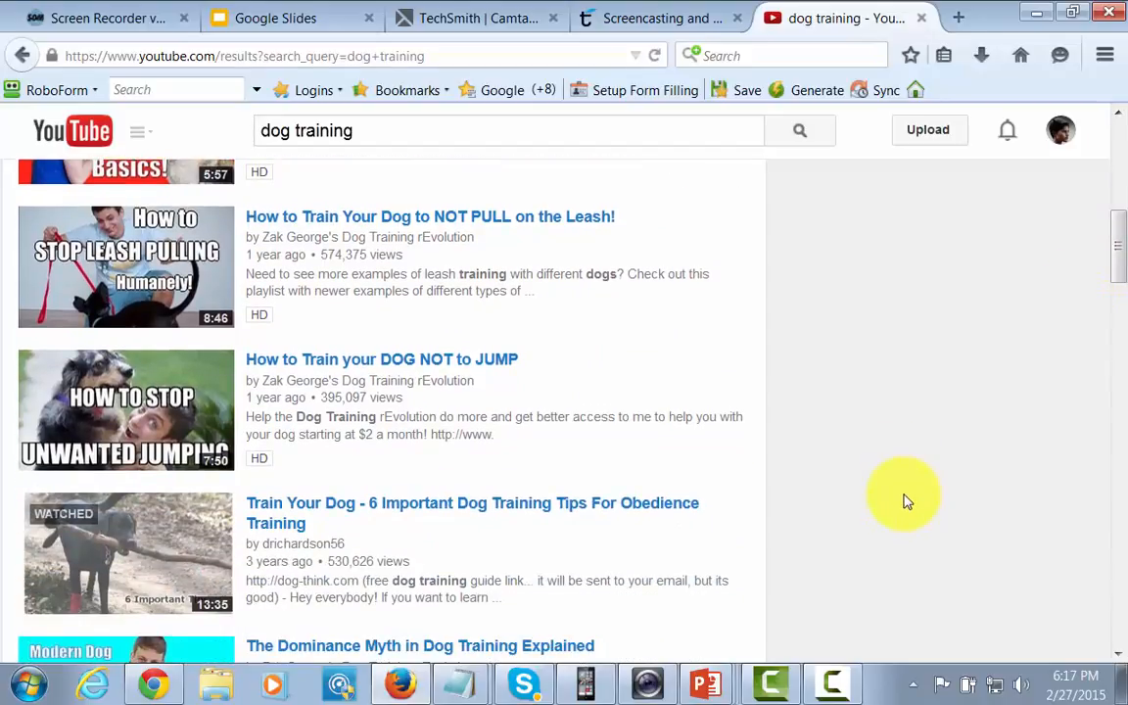
scroll(906, 501, up, 5)
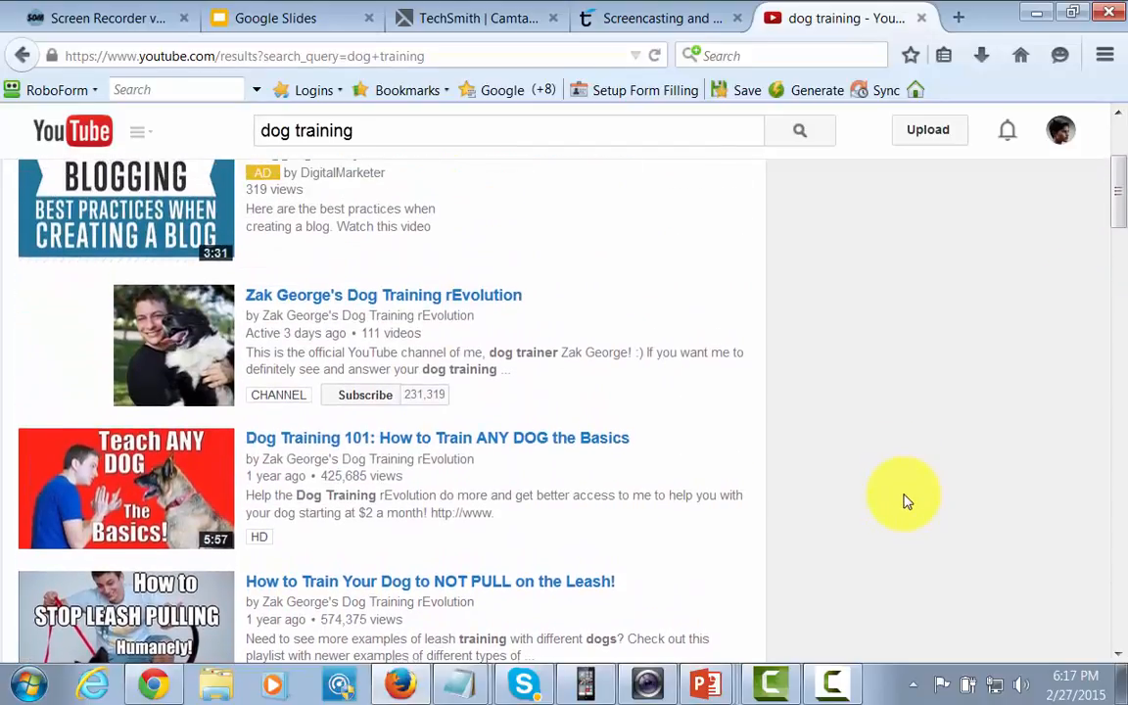
scroll(905, 502, up, 2)
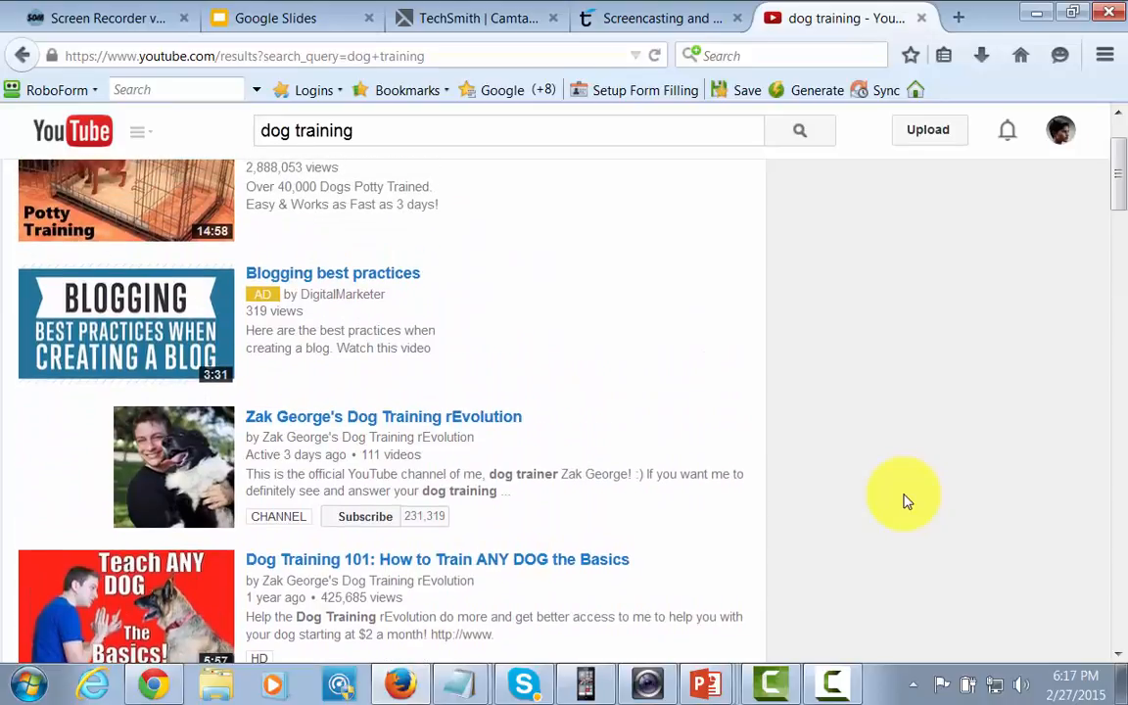
scroll(906, 501, up, 1)
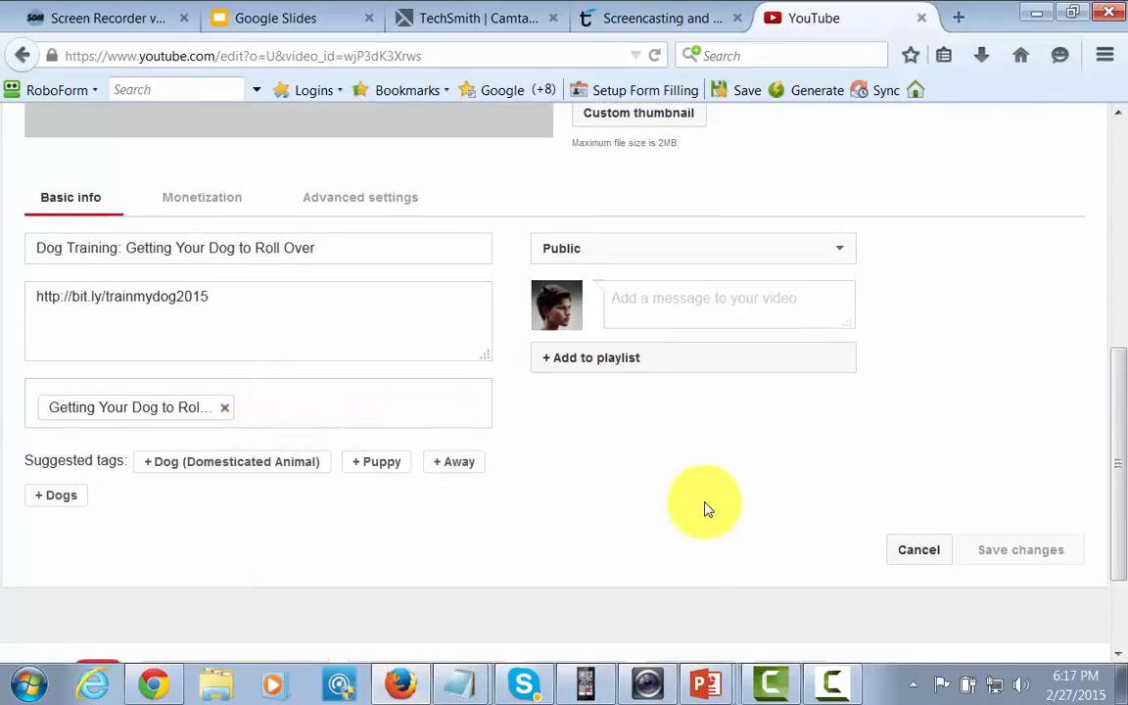
Step: Open the video's advanced settings and review the comments, ratings, license, syndication, distribution, age restriction and category options
scroll(705, 508, up, 5)
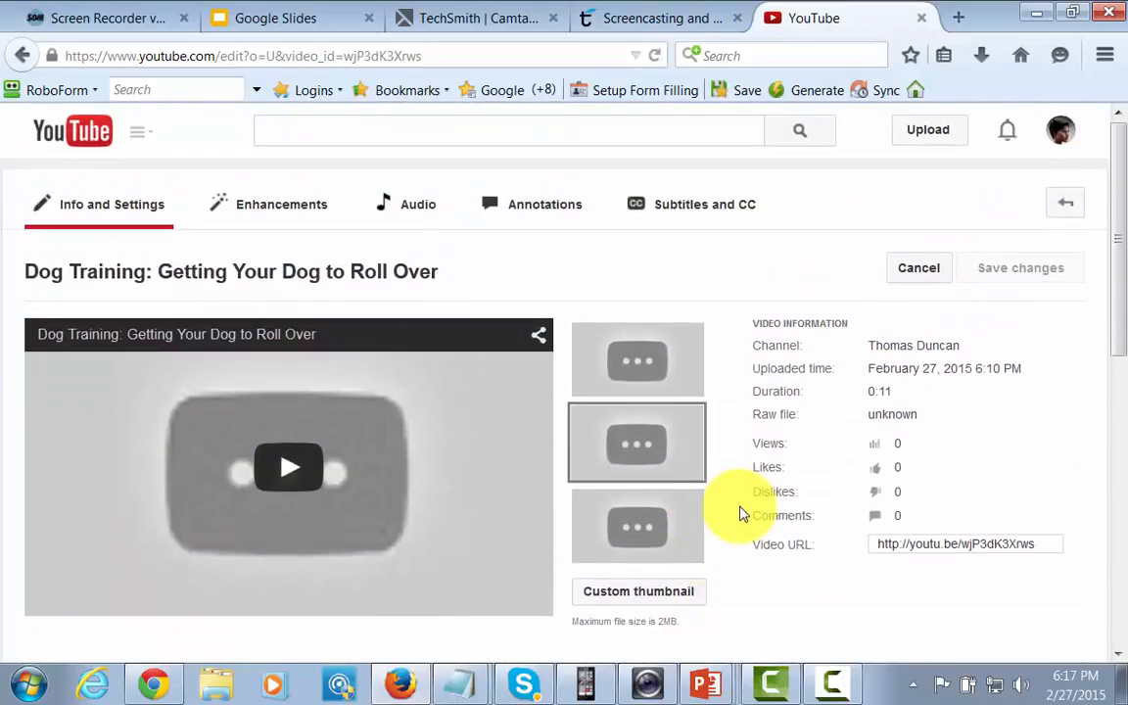
scroll(741, 514, down, 2)
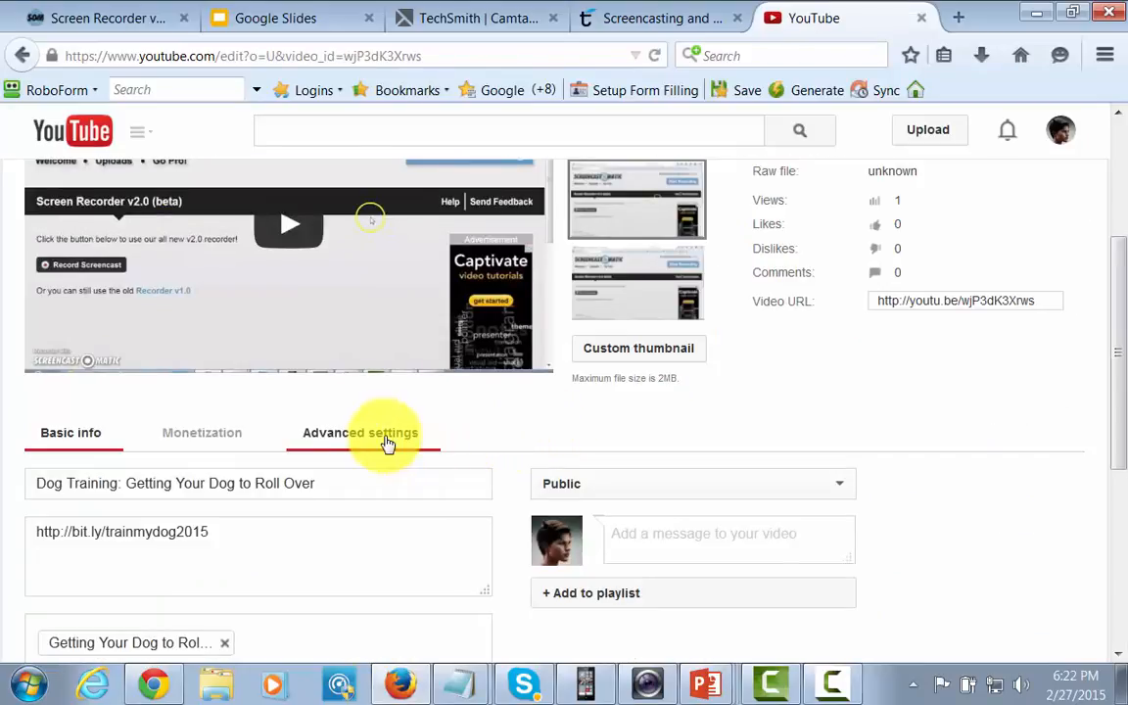
scroll(538, 436, up, 3)
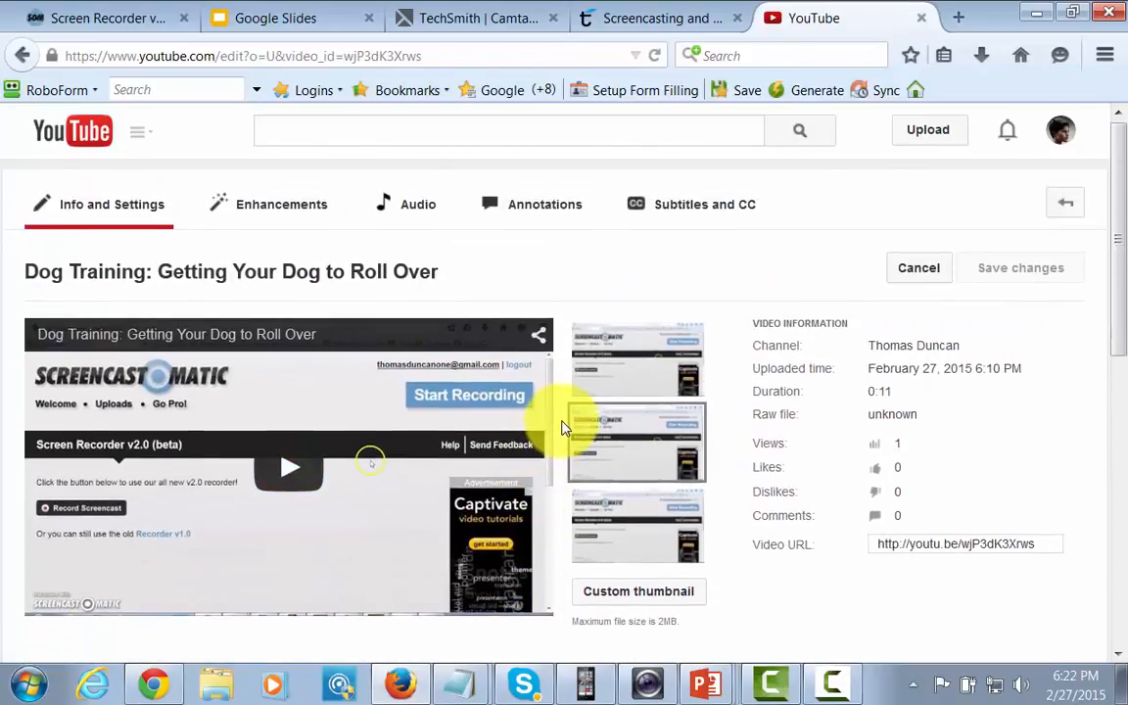
scroll(563, 428, down, 3)
click(385, 441)
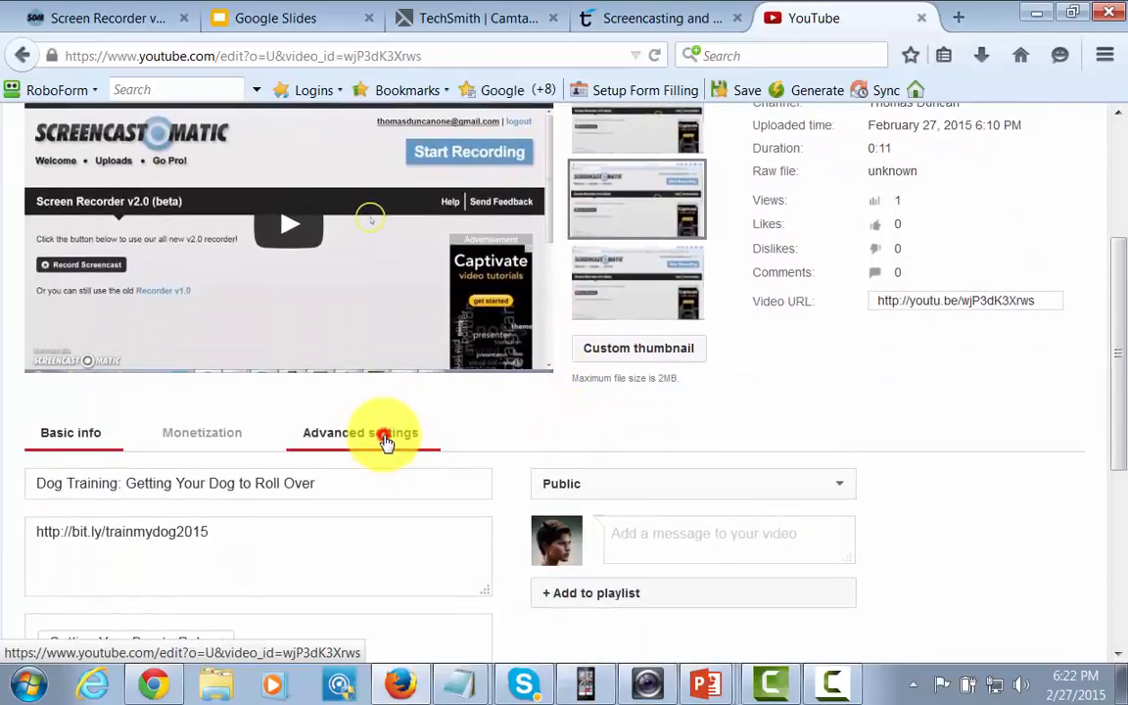
scroll(470, 428, down, 2)
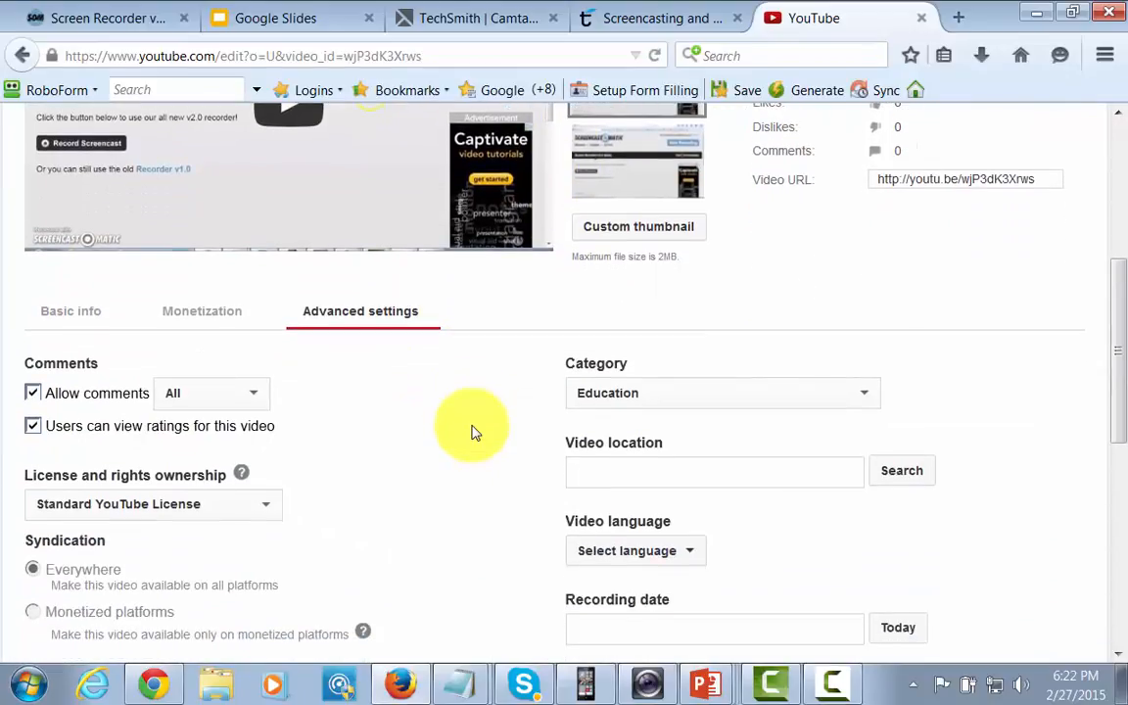
scroll(471, 432, down, 2)
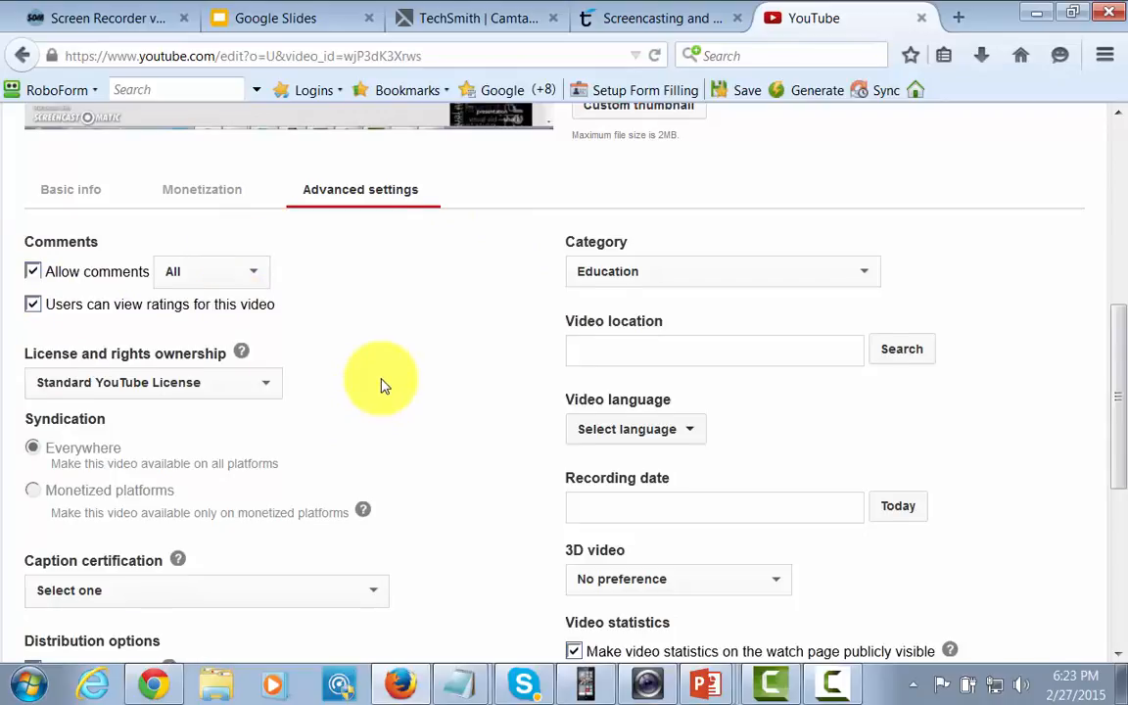
scroll(381, 386, down, 2)
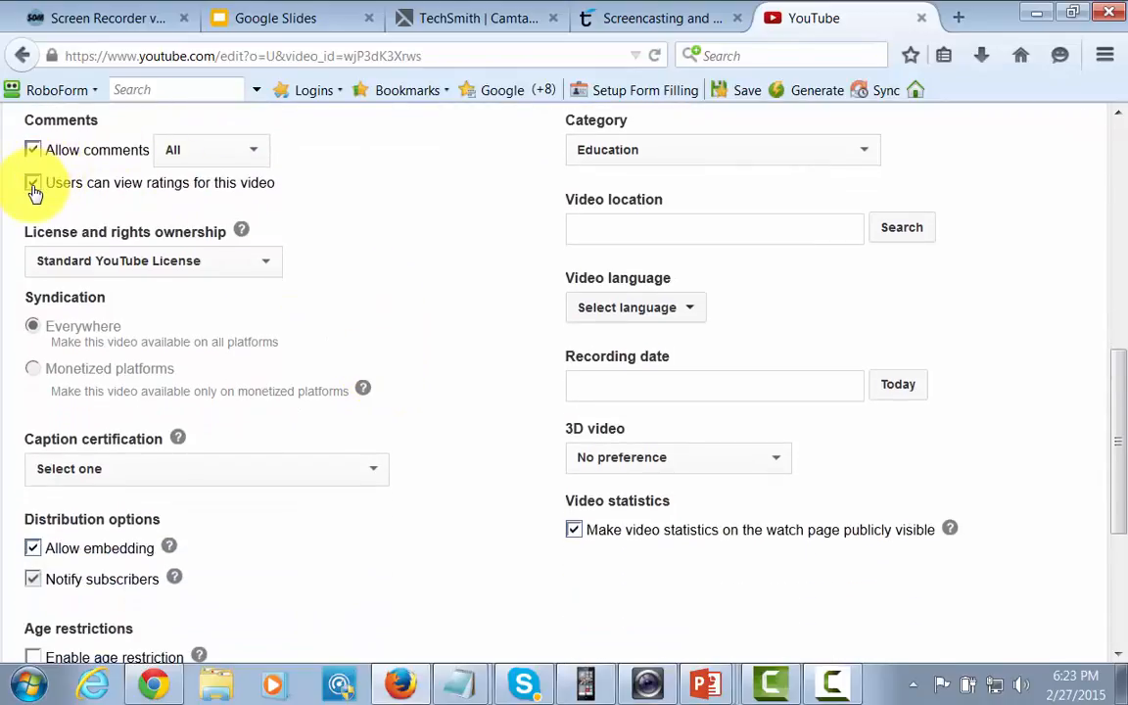
scroll(394, 272, down, 2)
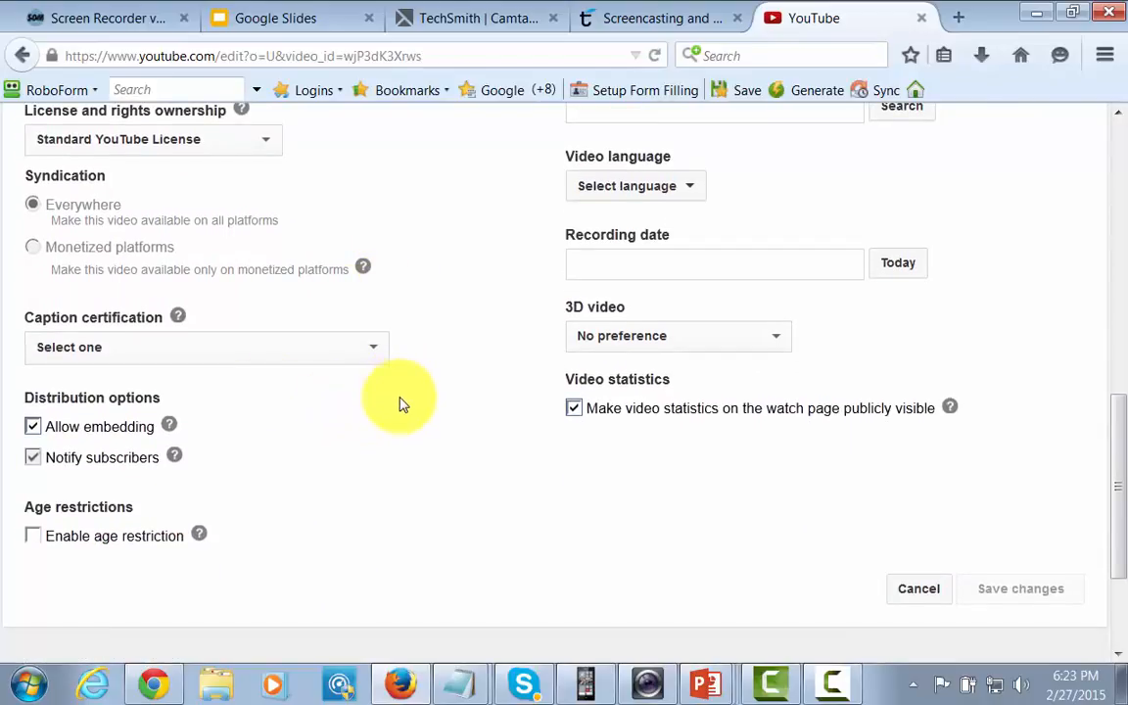
scroll(400, 404, up, 4)
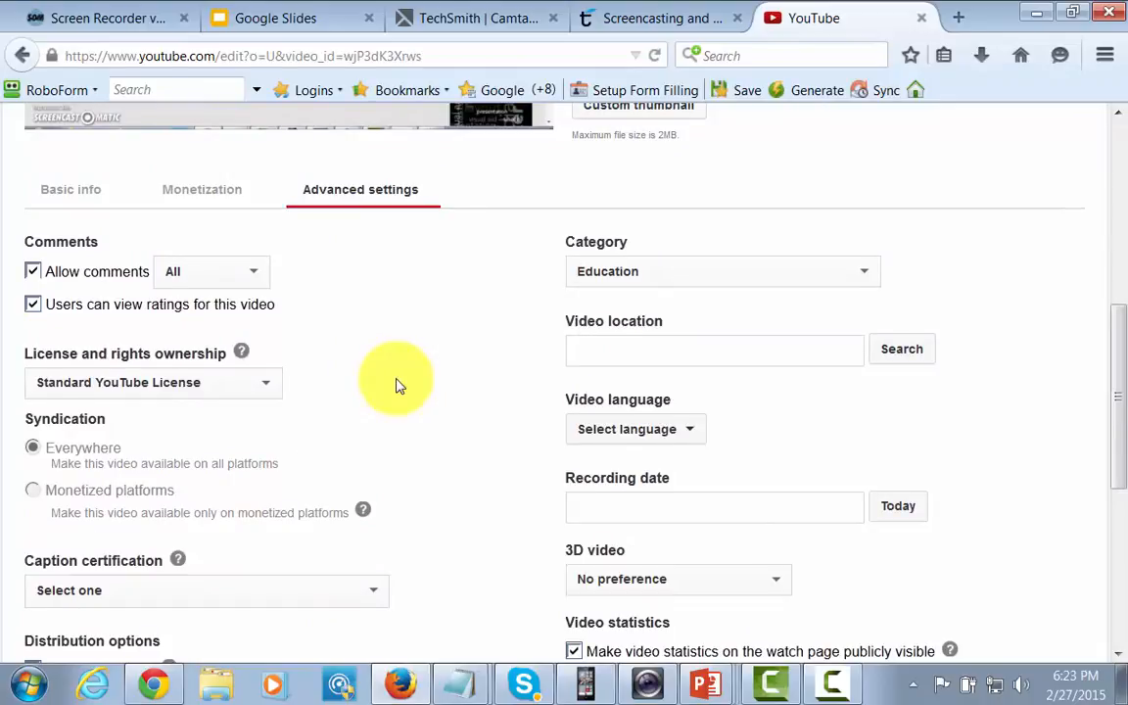
scroll(396, 386, up, 4)
scroll(397, 389, up, 2)
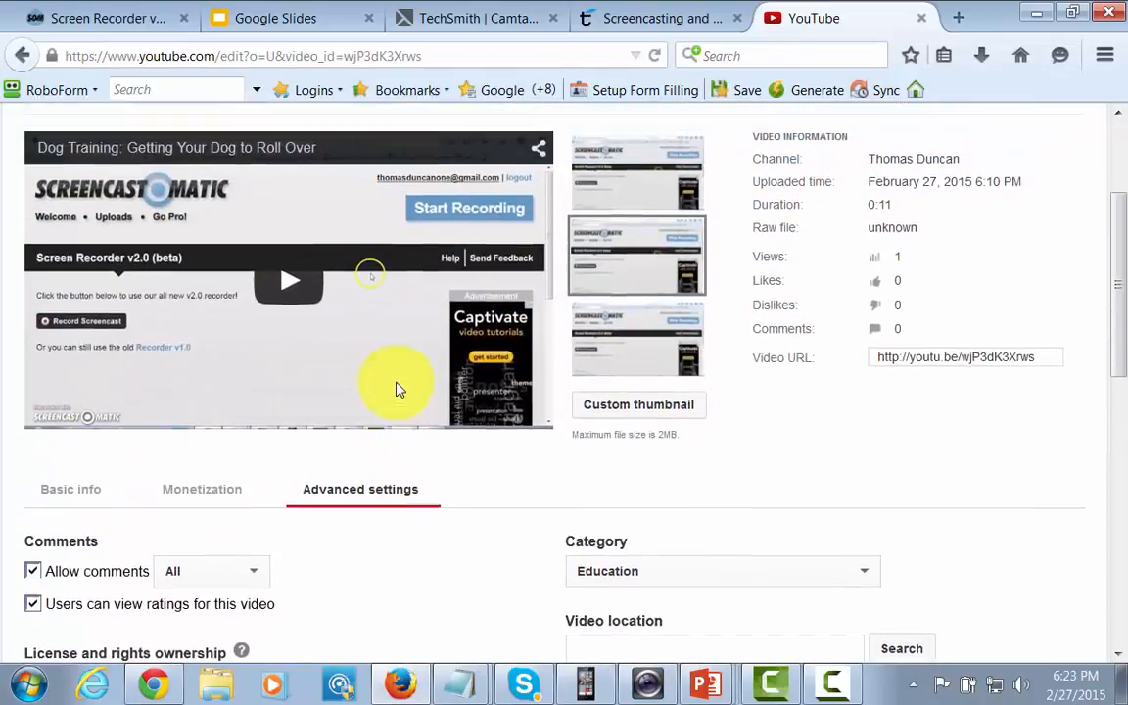